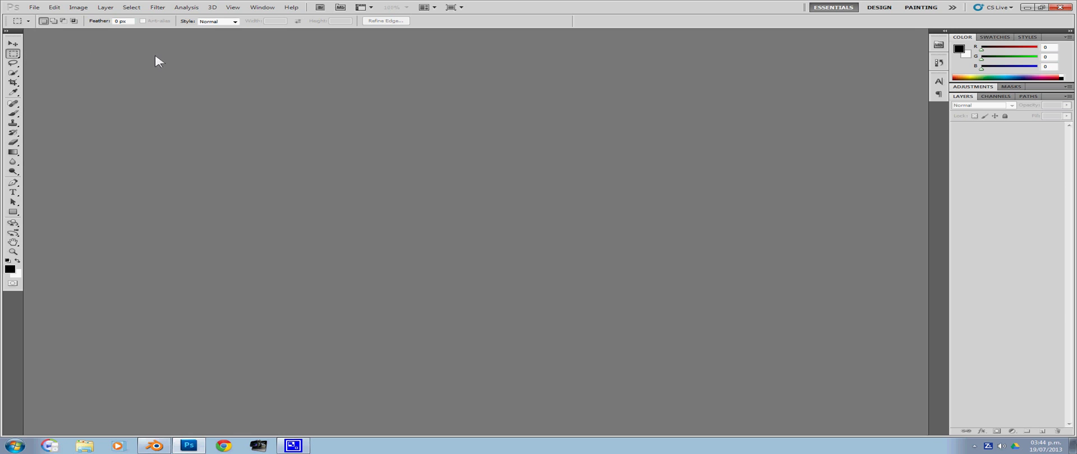
Open the penguins image Movies(24).jpg.
left_click(826, 8)
left_click(35, 8)
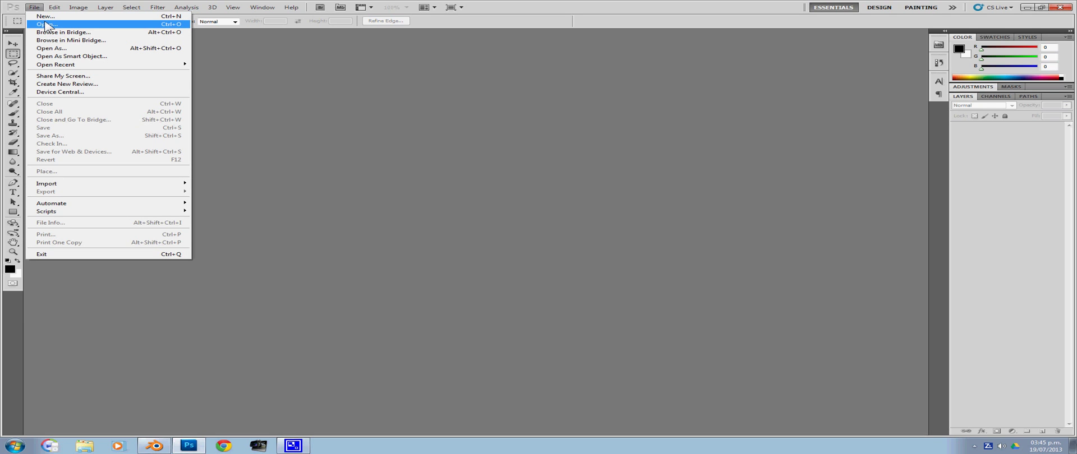
left_click(46, 24)
left_click_drag(682, 116, 666, 197)
double_click(655, 132)
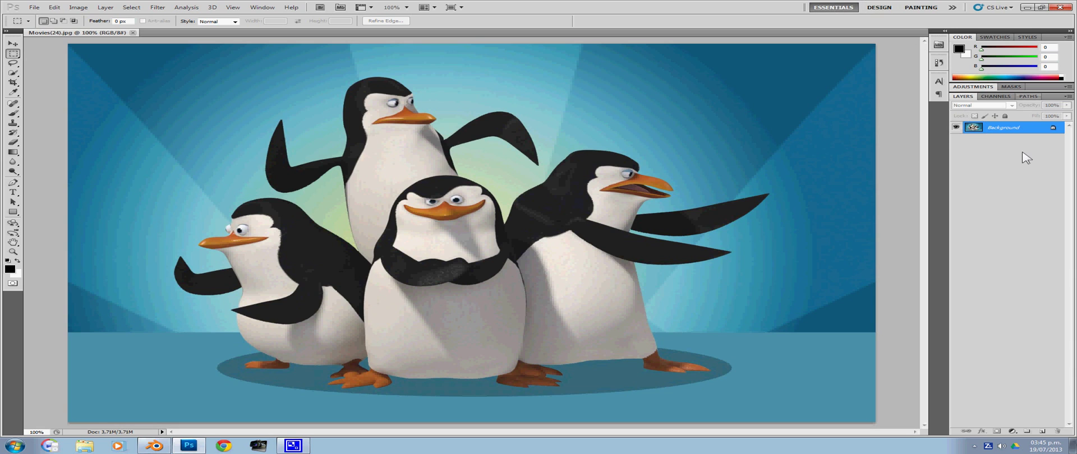
Look through the image's channels, paths and layers, and bring the adjustment options into view.
left_click(993, 98)
left_click(1028, 96)
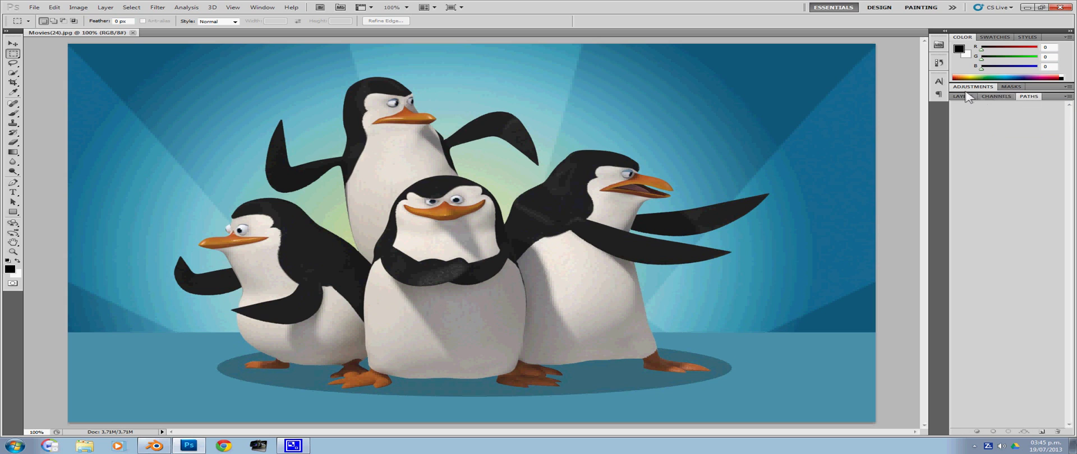
left_click(971, 97)
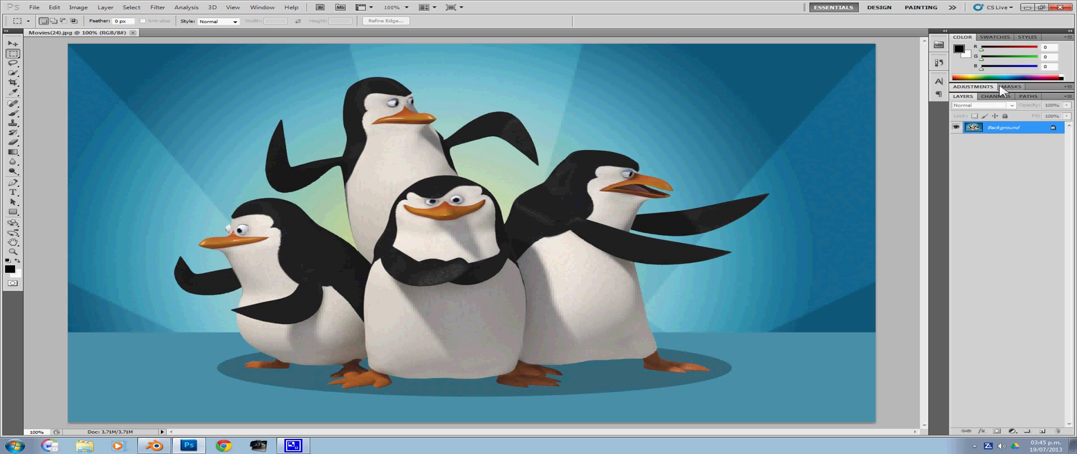
left_click(1006, 88)
left_click(1008, 89)
left_click(973, 88)
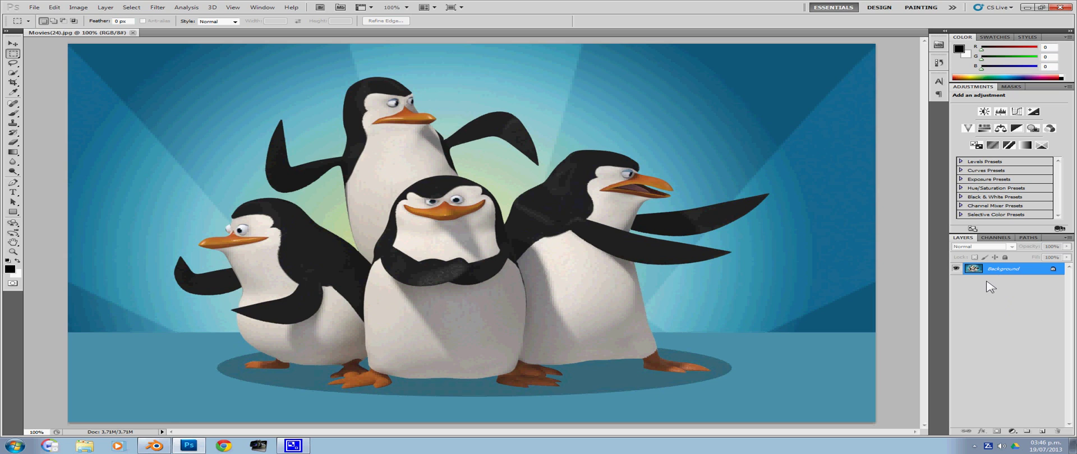
Add a new empty layer above the Background and toggle the Background layer's visibility a few times.
left_click(1042, 432)
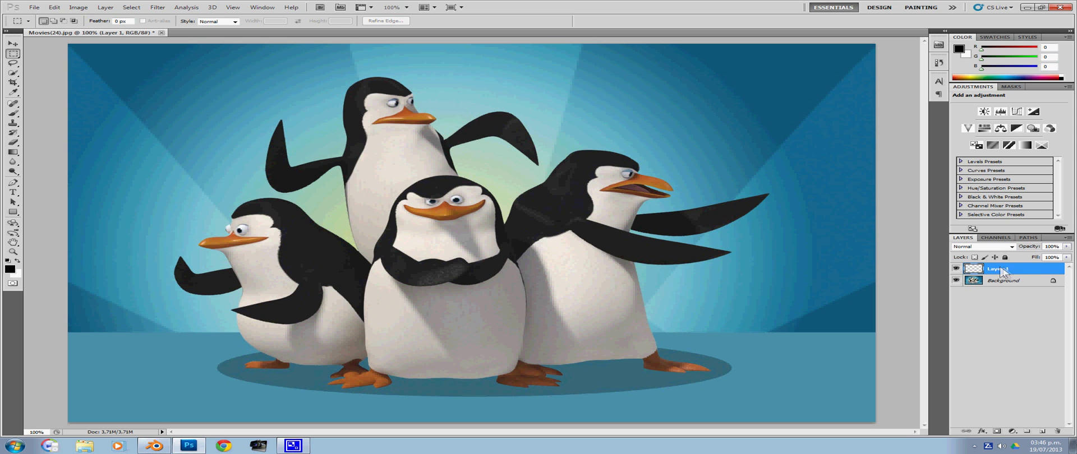
left_click(956, 281)
left_click(956, 280)
left_click(956, 280)
left_click(957, 281)
left_click(956, 280)
left_click(956, 281)
Open Movies(15).jpg, the running cartoon character on green, as a second document.
left_click(35, 7)
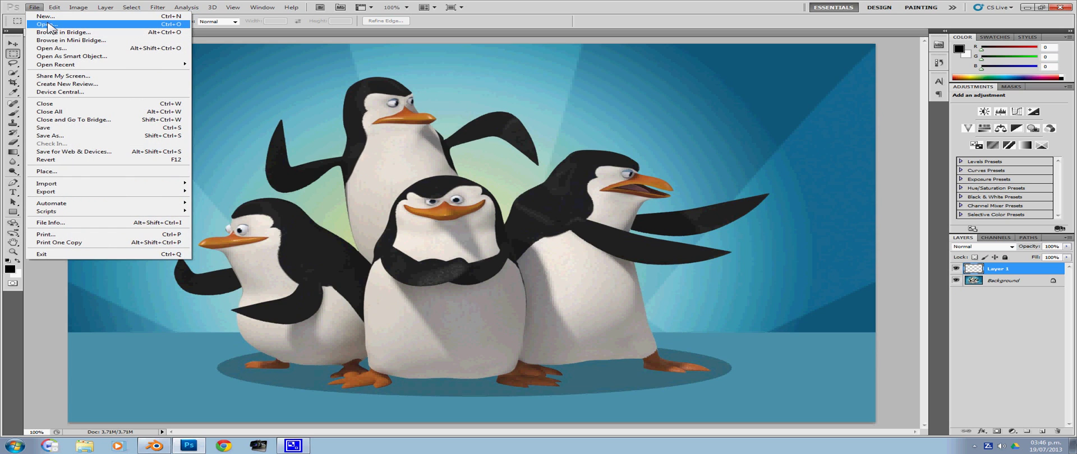
left_click(46, 24)
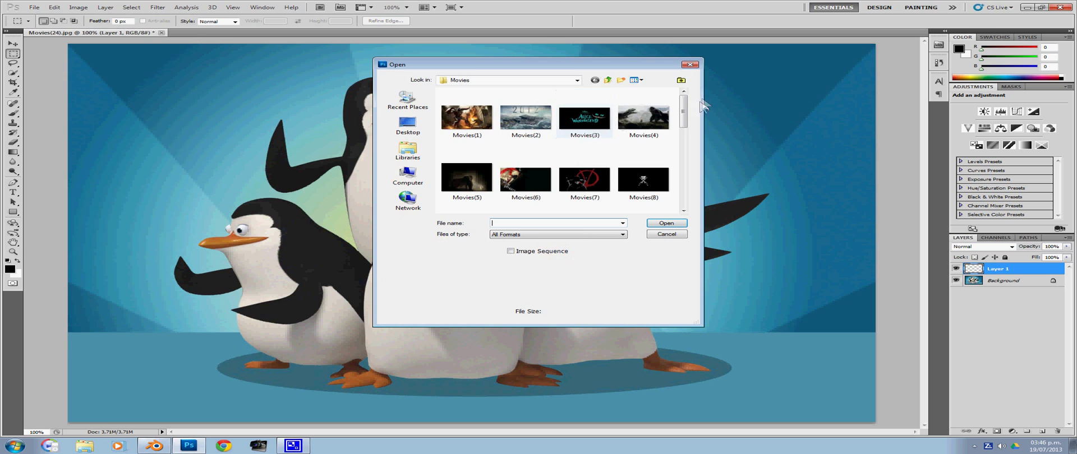
left_click_drag(685, 109, 681, 154)
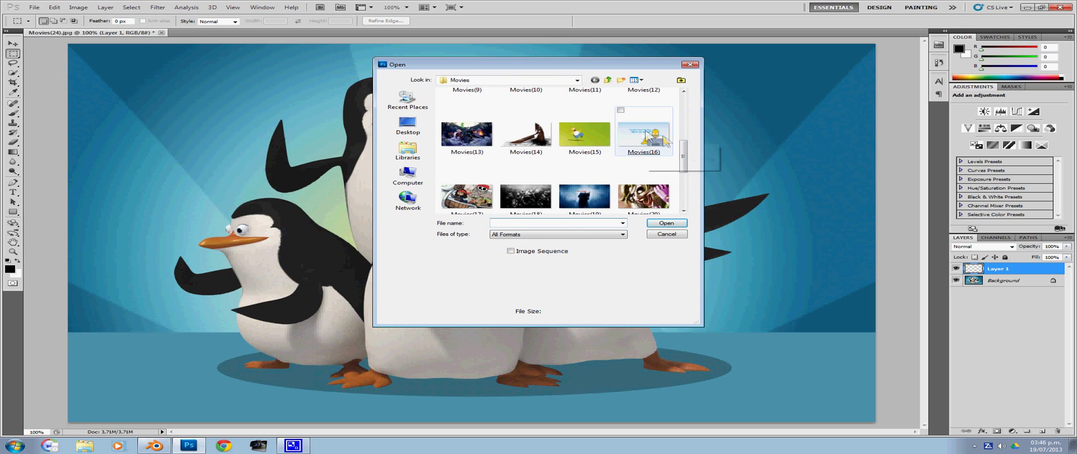
mouse_move(681, 153)
left_mouse_down()
mouse_move(682, 175)
mouse_move(680, 147)
left_mouse_up()
double_click(573, 156)
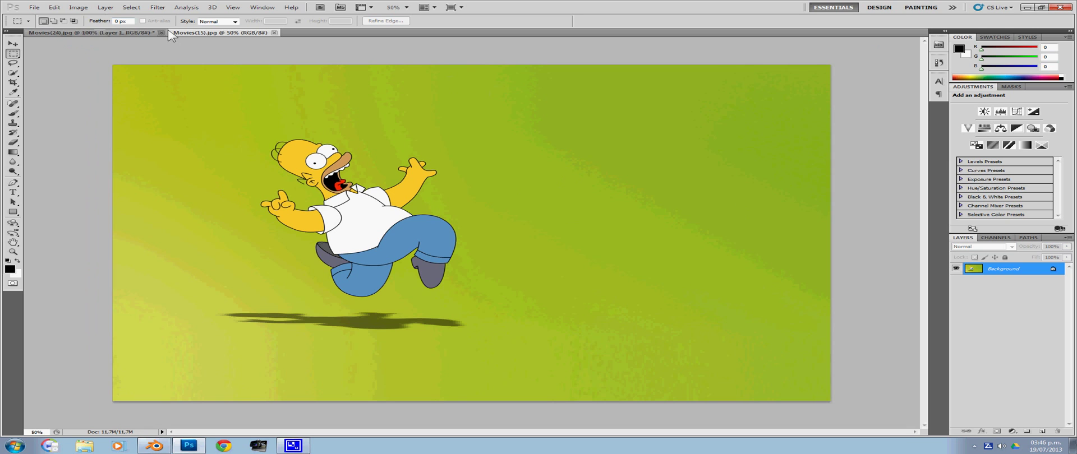
View Movies(24).jpg and Movies(15).jpg alternately, ending on Movies(15).jpg.
left_click(121, 34)
left_click(205, 33)
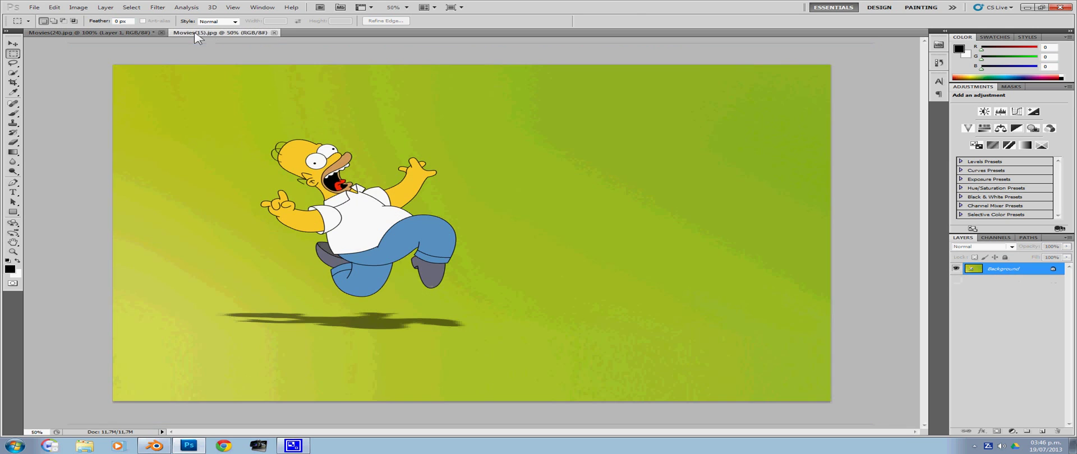
left_click(115, 34)
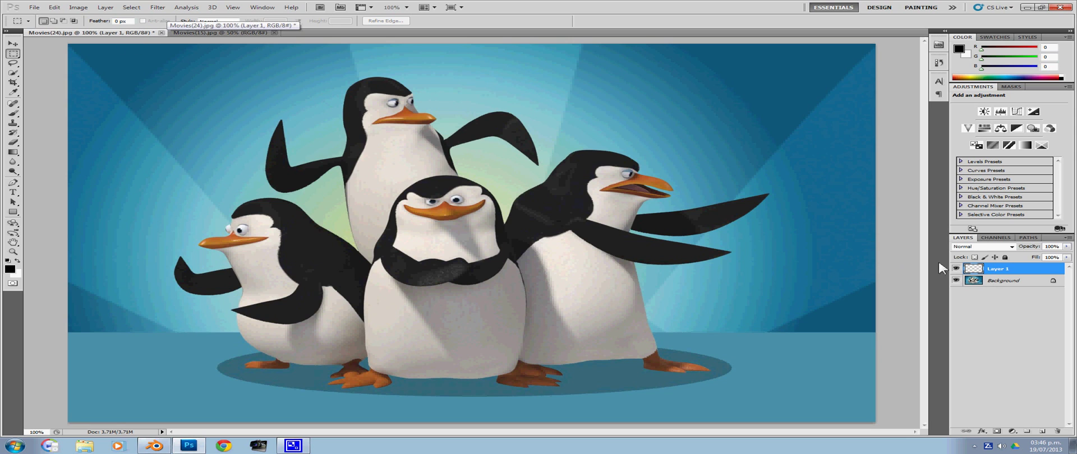
left_click(230, 33)
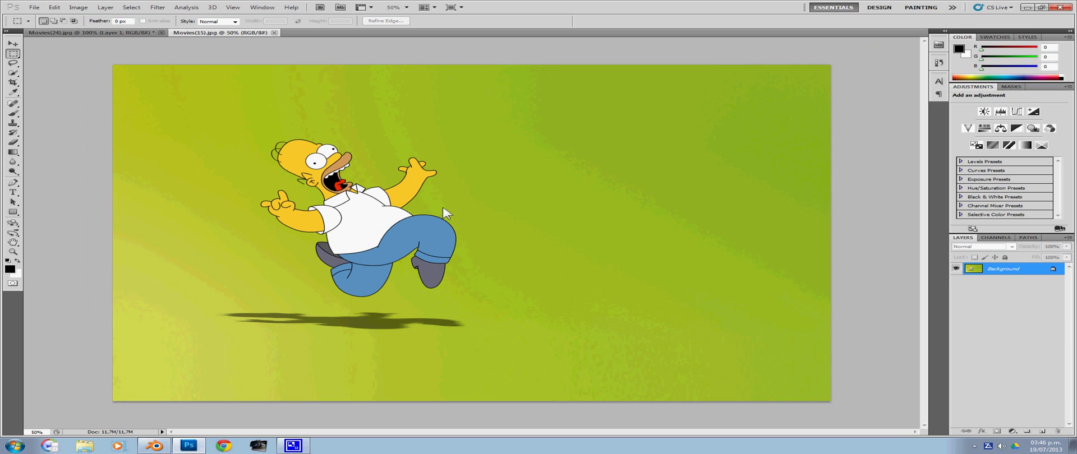
left_click(115, 32)
left_click(212, 32)
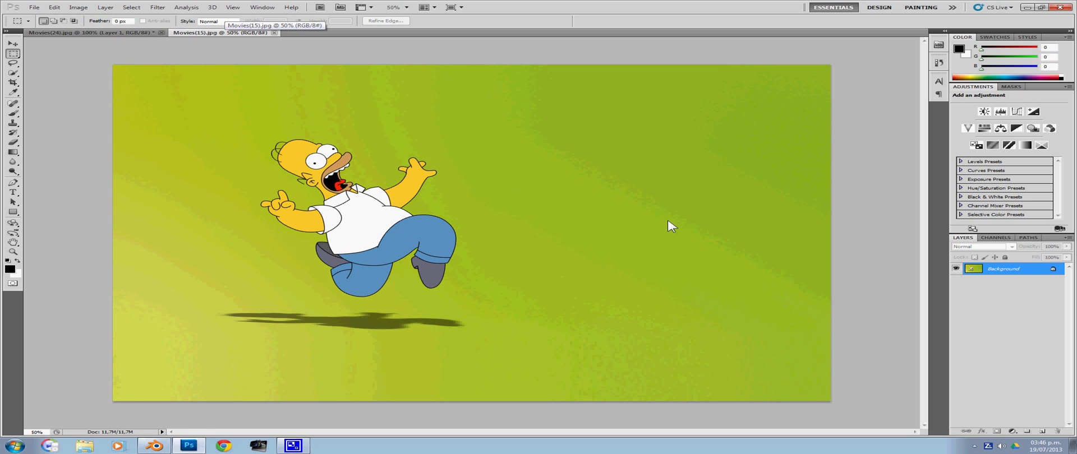
Duplicate the Background layer of Movies(15).jpg into Movies(24).jpg as "Background copy" and toggle the copy's visibility there.
right_click(1006, 270)
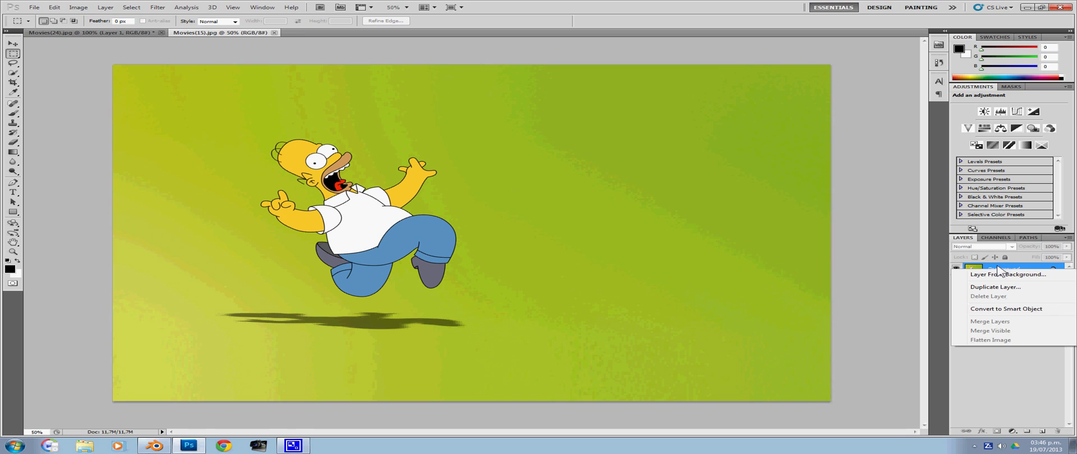
left_click(1000, 287)
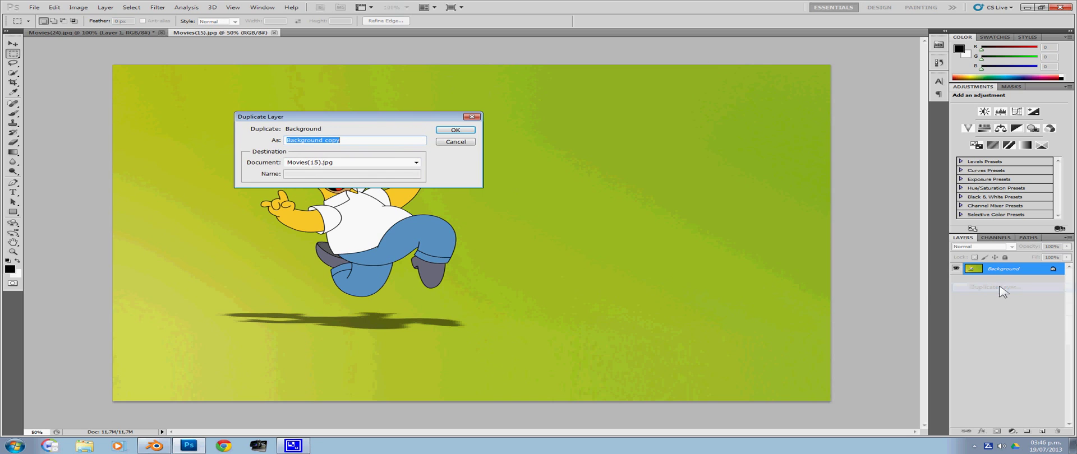
left_click(318, 162)
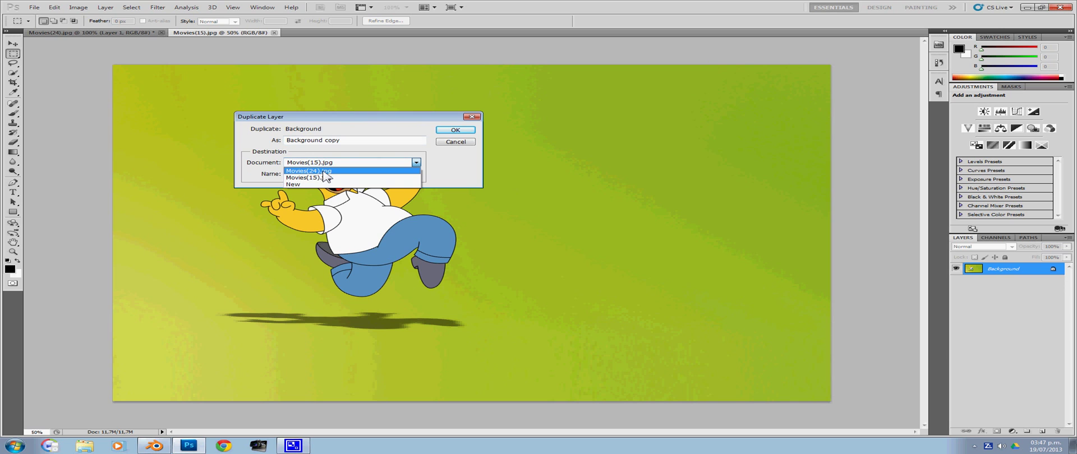
left_click(323, 172)
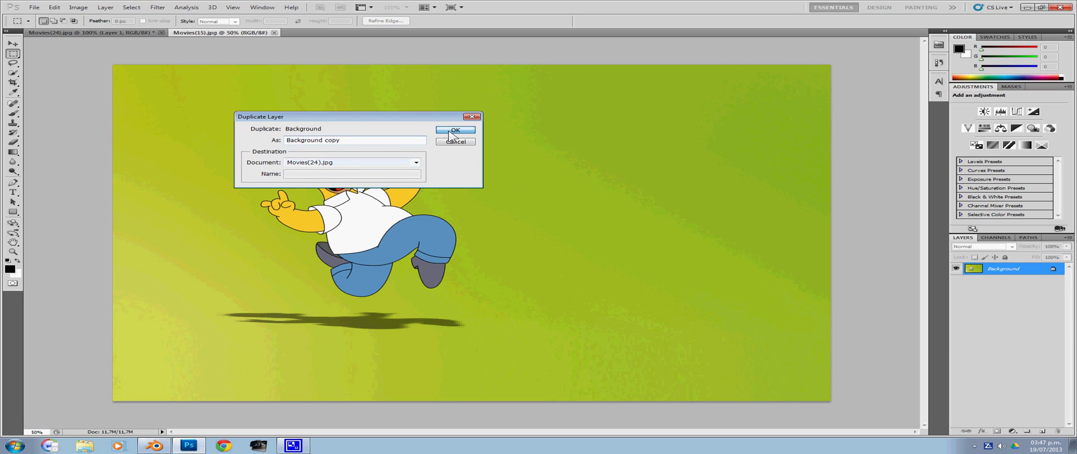
left_click(452, 131)
left_click(146, 34)
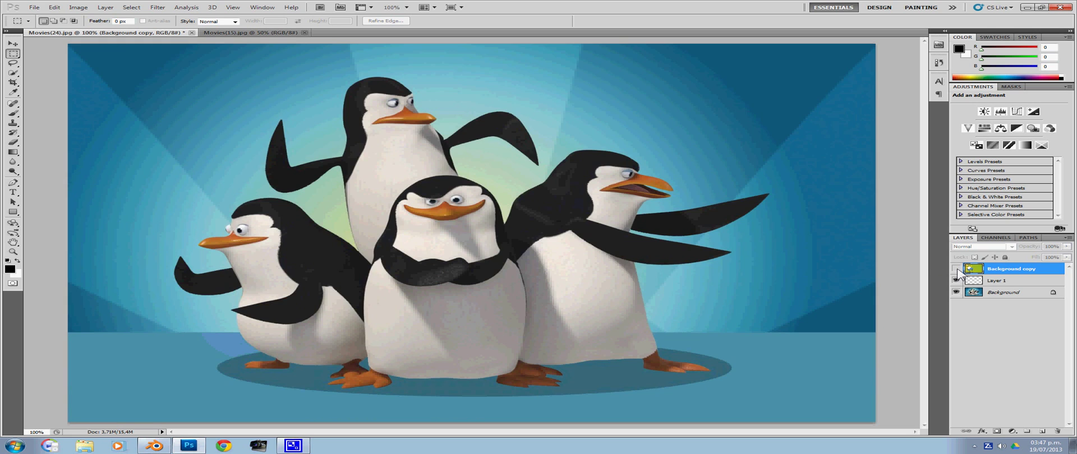
left_click(956, 269)
left_click(956, 269)
Delete Layer 1 and the Background copy layer from Movies(24).jpg.
left_click(955, 280)
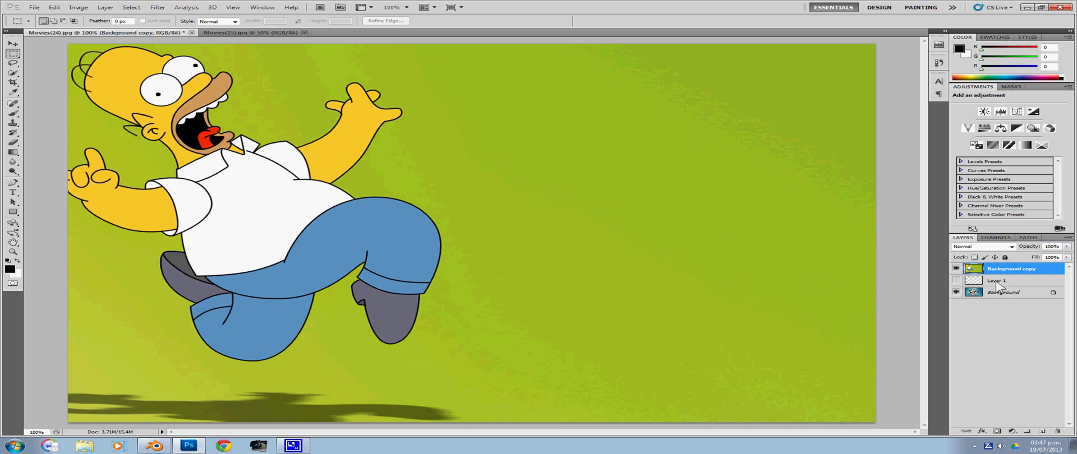
left_click(999, 281)
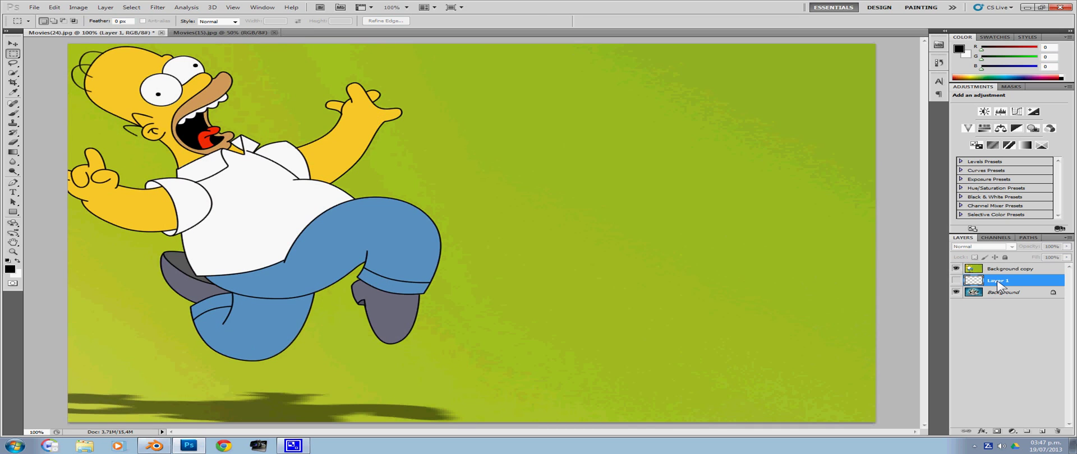
key("Delete")
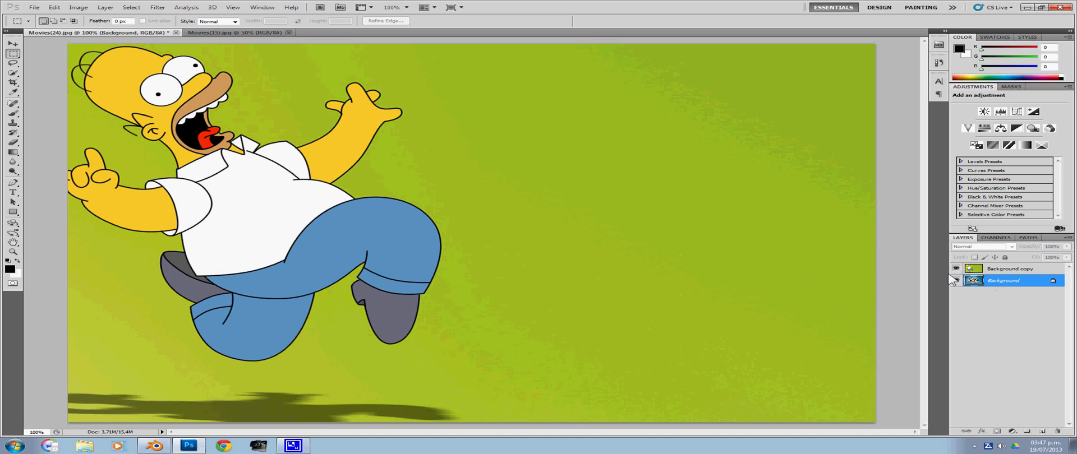
left_click(1001, 269)
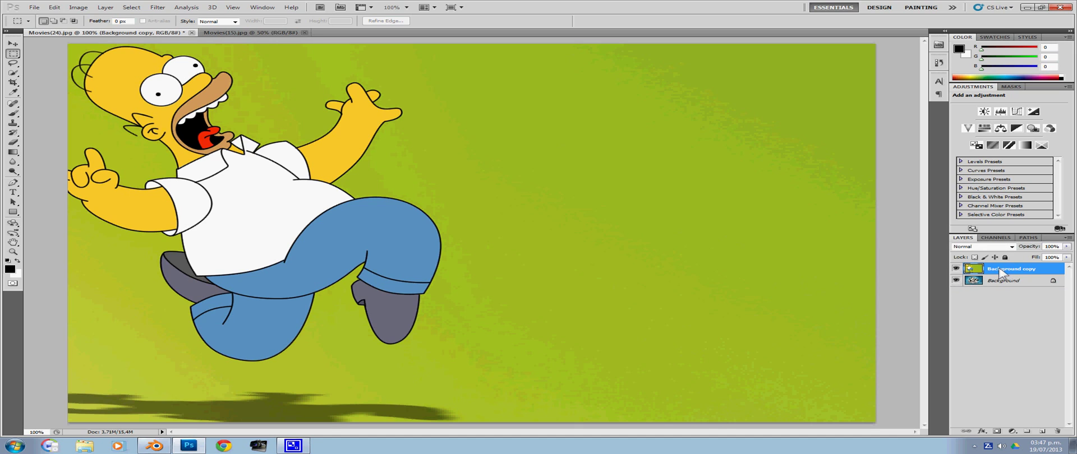
key("ctrl+Tab")
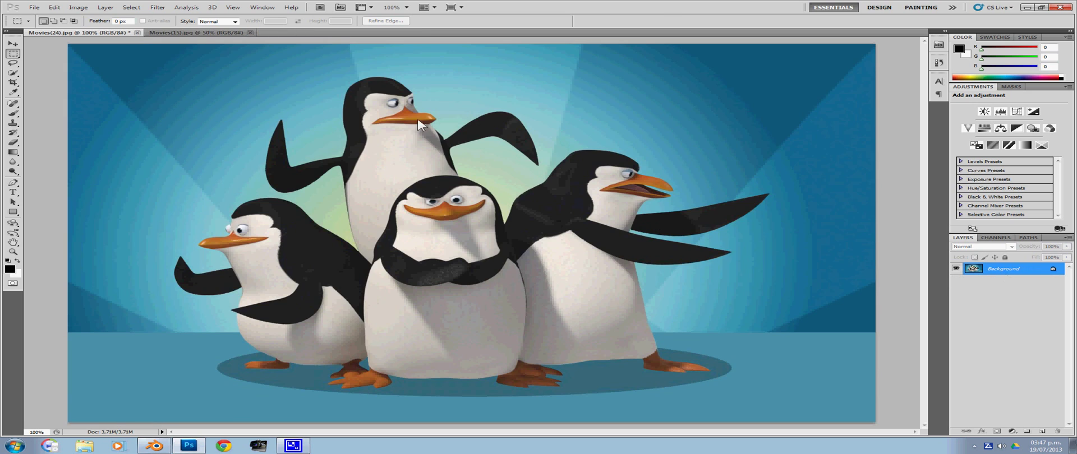
In Movies(15).jpg, select the green area near the upper-left corner of the image with the Magic Wand at tolerance 32.
left_click(192, 33)
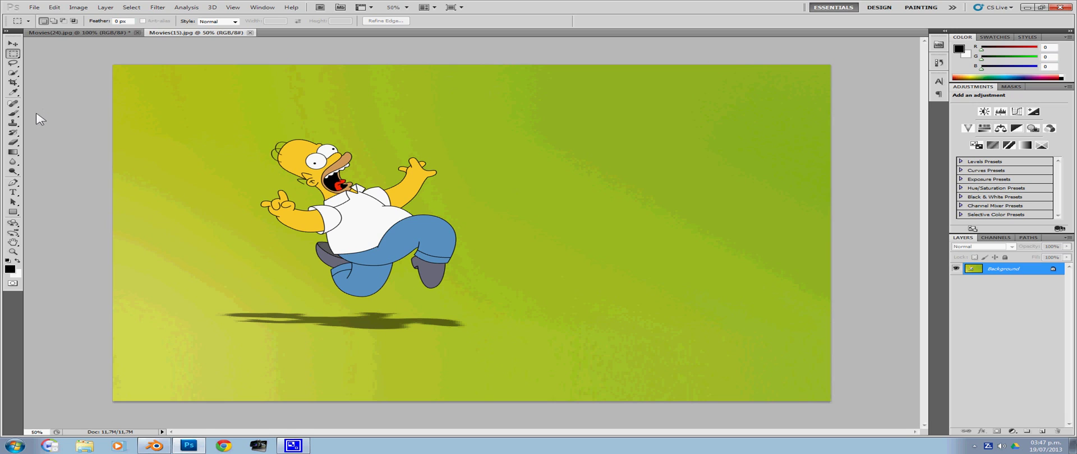
left_click(16, 85)
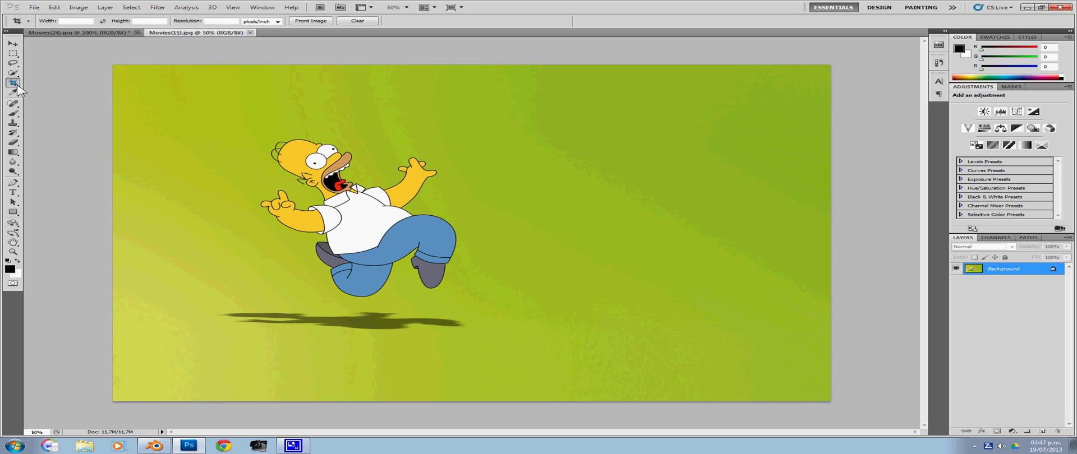
left_click(18, 76)
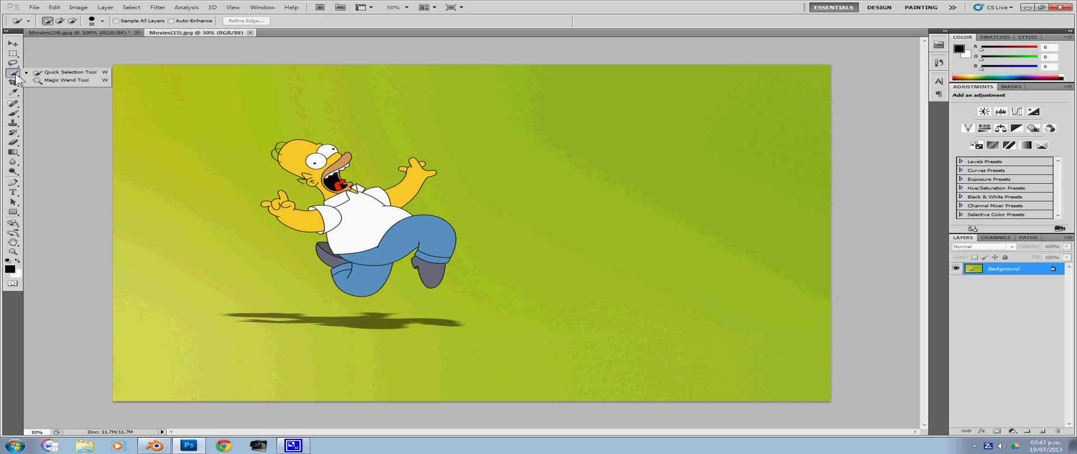
left_click(47, 81)
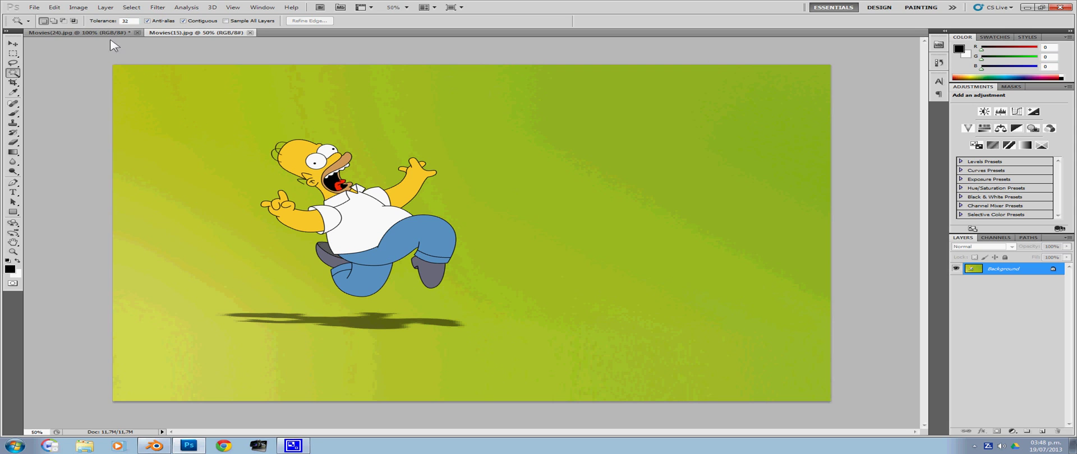
left_click(186, 113)
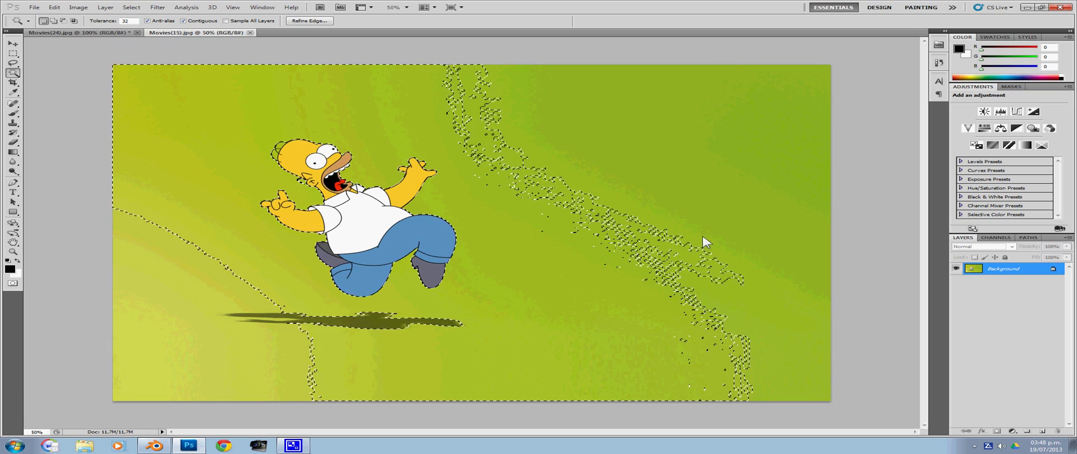
Reselect the green area with the Magic Wand at tolerance 16, and again at tolerance 124 to cover the whole backdrop.
left_click_drag(115, 22, 101, 23)
left_click(186, 113)
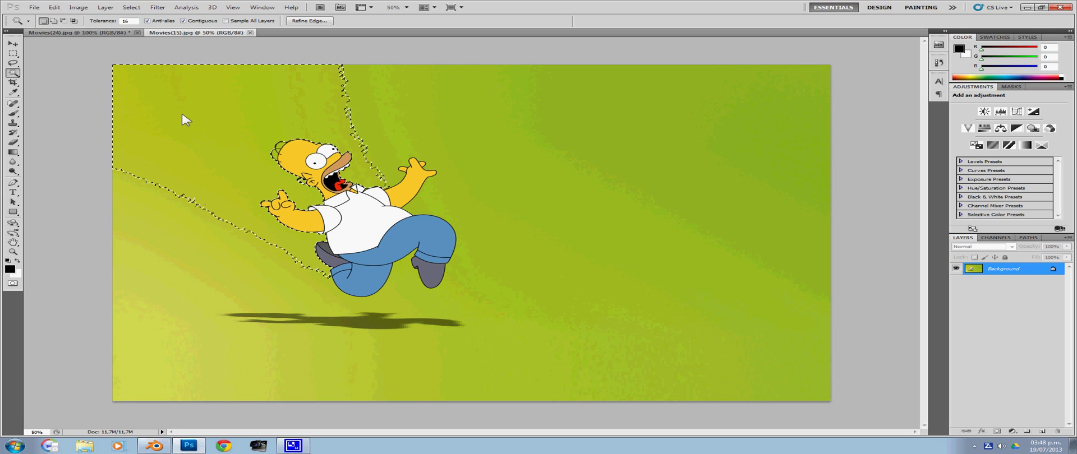
left_click_drag(105, 23, 108, 25)
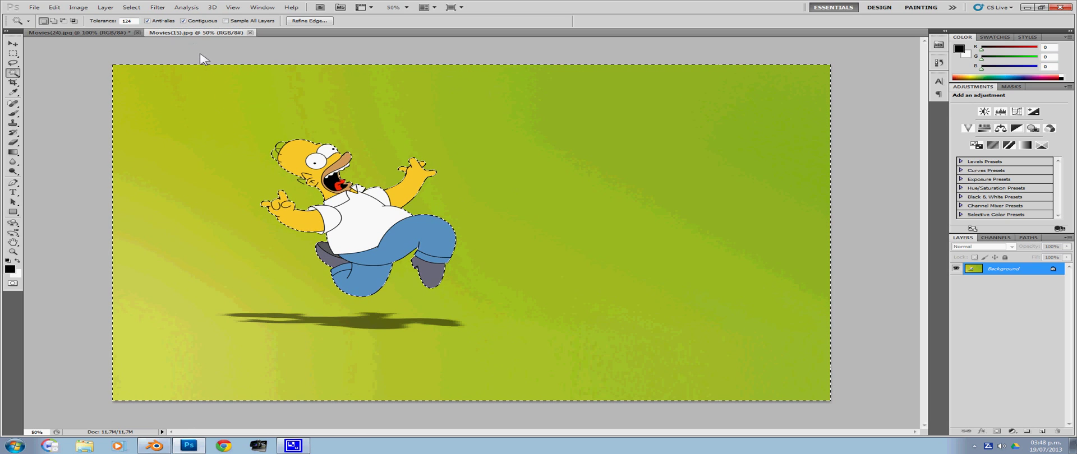
Fill the selected backdrop around the character with the Background Color in Normal mode at 100% opacity.
key("shift+BackSpace")
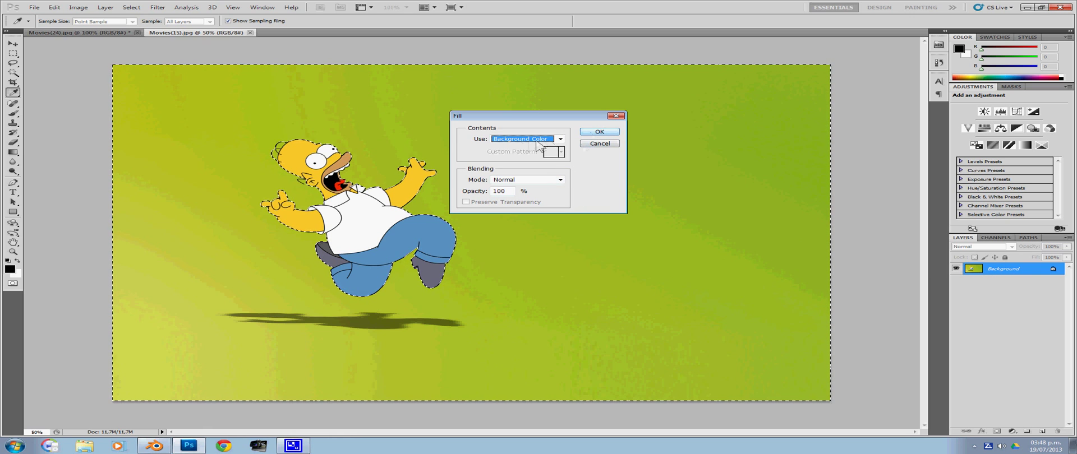
left_click(599, 133)
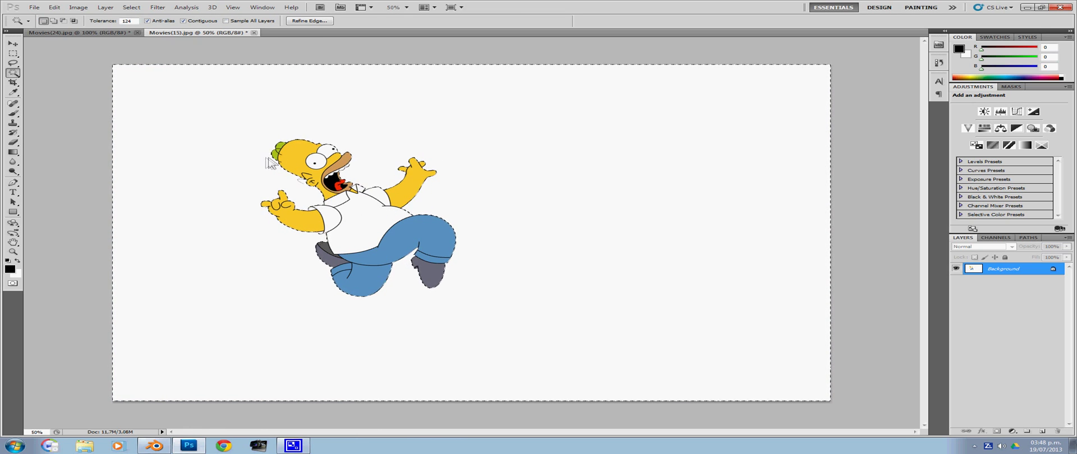
key("alt")
scroll(282, 185, "up", 5)
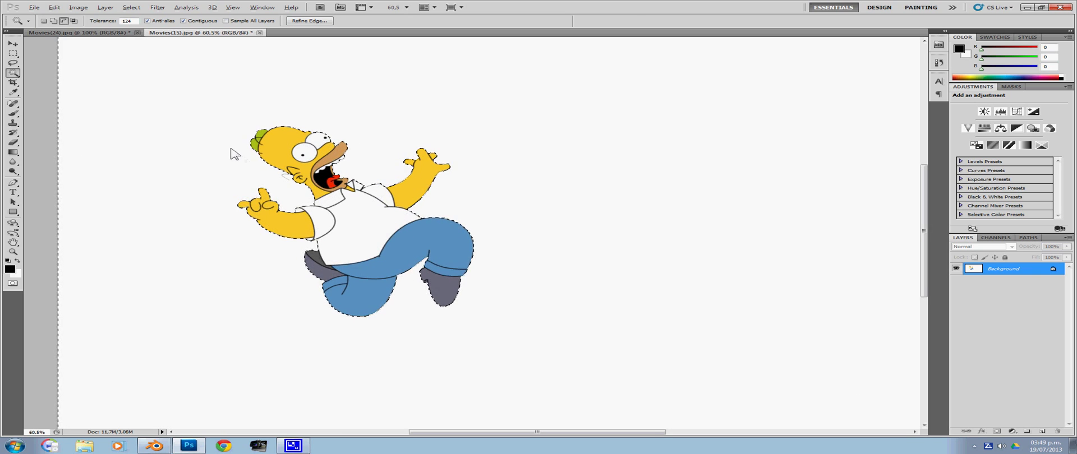
scroll(275, 145, "up", 2)
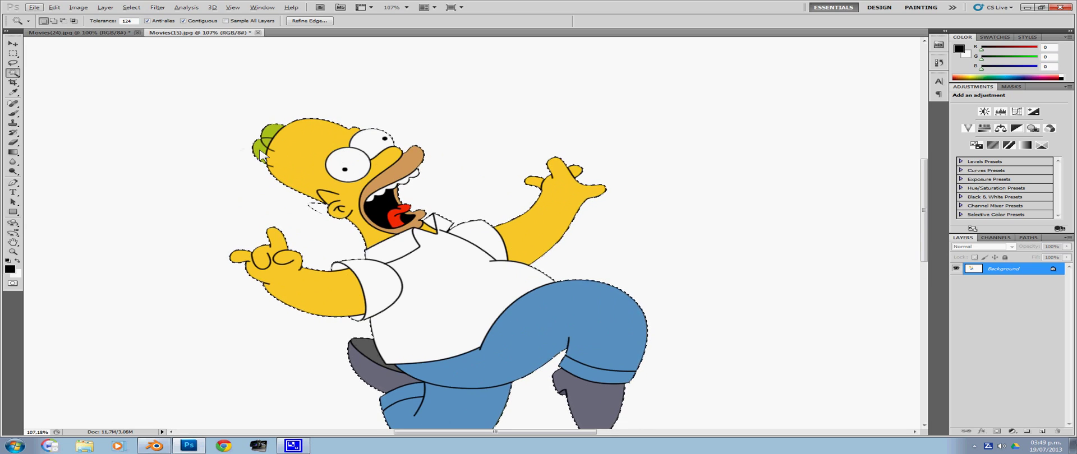
Fill the two large green patches behind the character's head with the Background Color in Normal mode at 100% opacity.
scroll(263, 157, "up", 2)
scroll(263, 157, "up", 2)
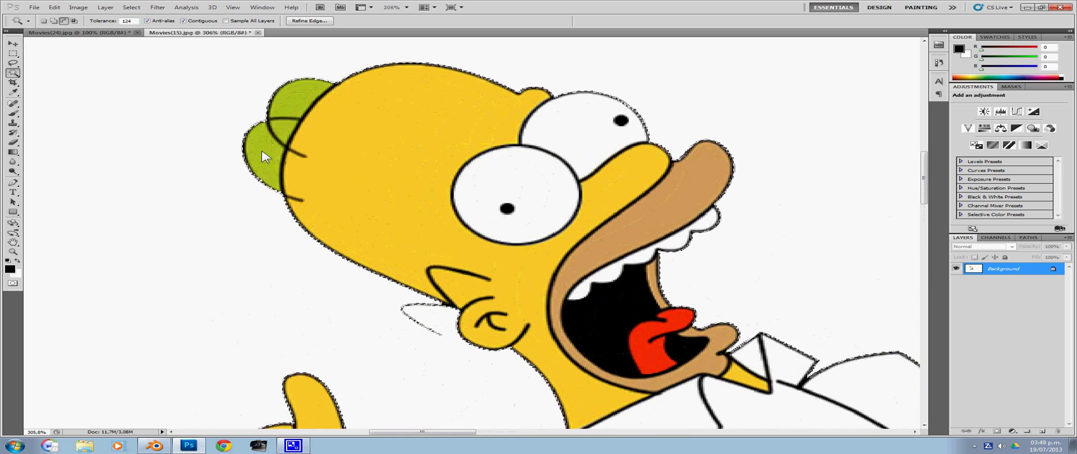
left_click(264, 162)
key("Delete")
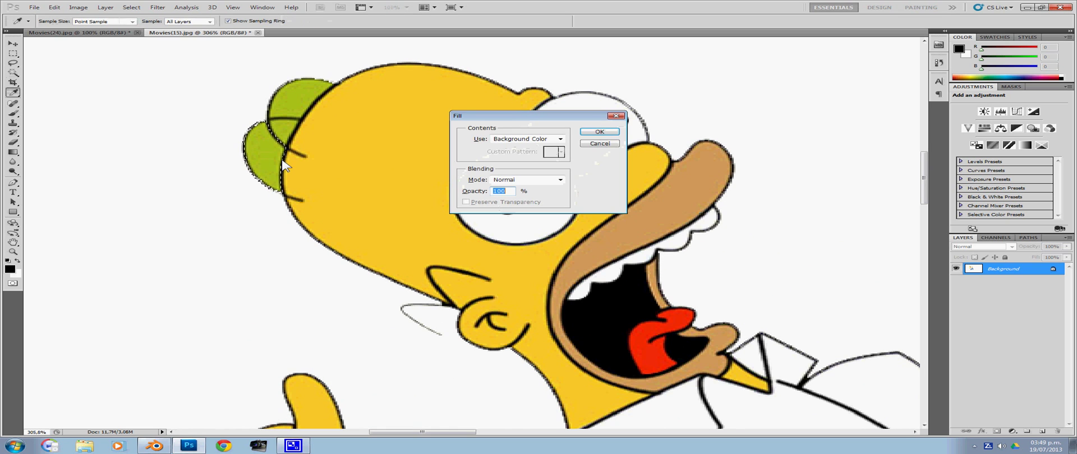
left_click(596, 134)
left_click(297, 105)
key("i")
key("Delete")
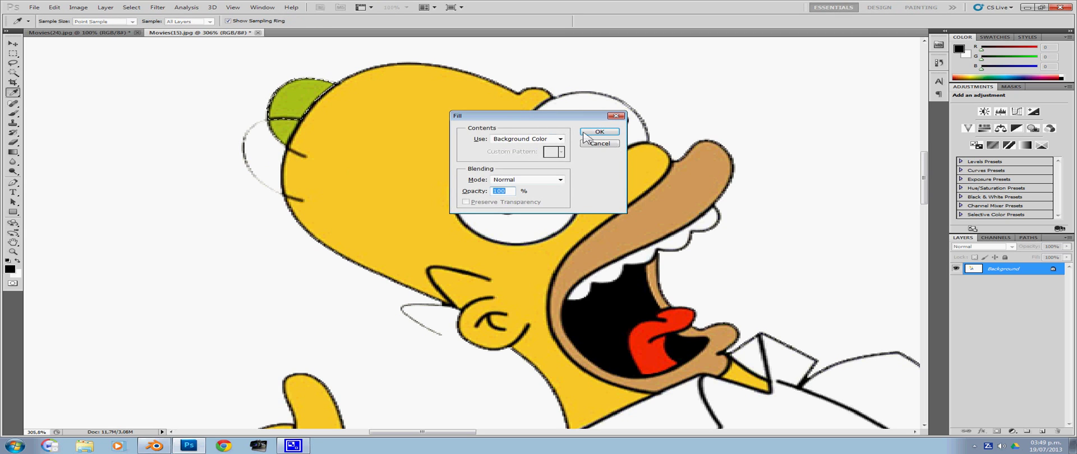
left_click(583, 132)
Select the small green wedge remaining behind the character's head with the Magic Wand and fill it with the Background Color.
key("w")
left_click(285, 131)
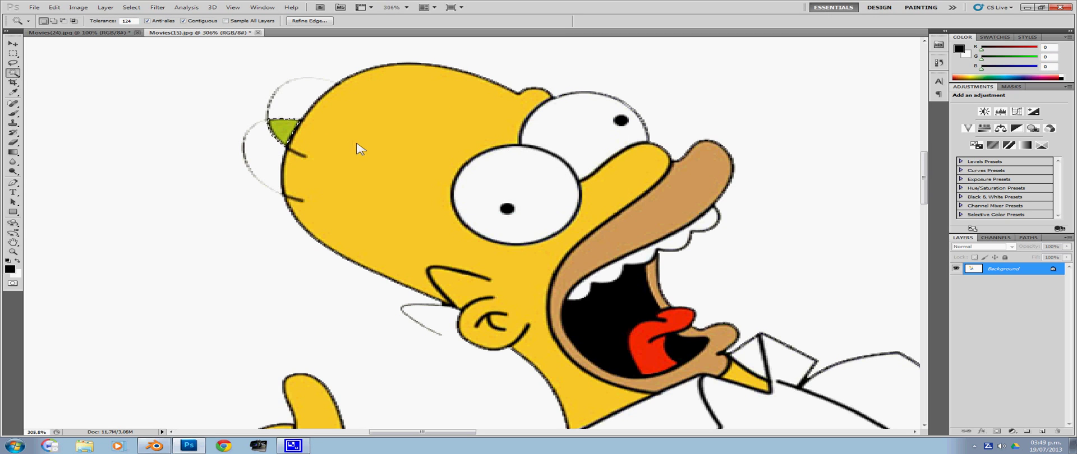
key("Delete")
left_click(596, 135)
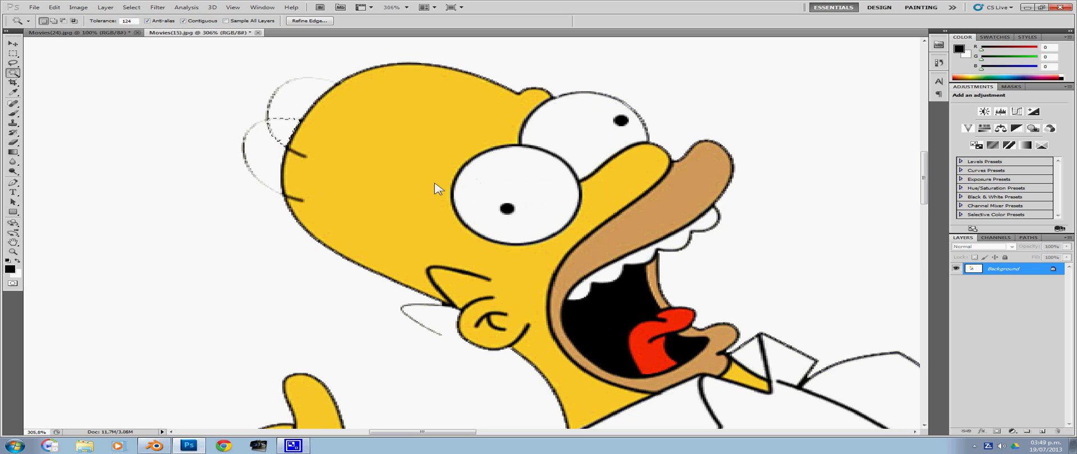
Duplicate the Background layer as Background copy within Movies(15).jpg.
scroll(445, 194, "down", 3)
scroll(445, 194, "down", 4)
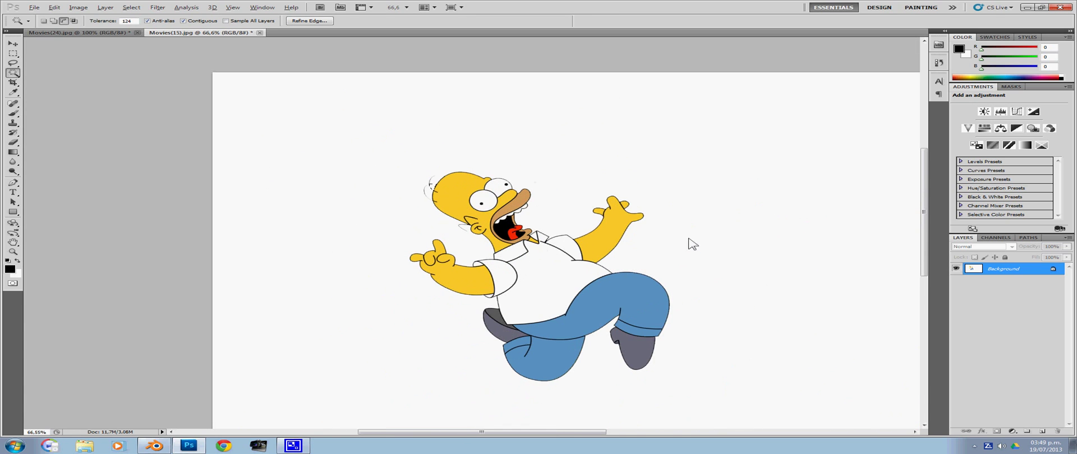
scroll(690, 240, "down", 1)
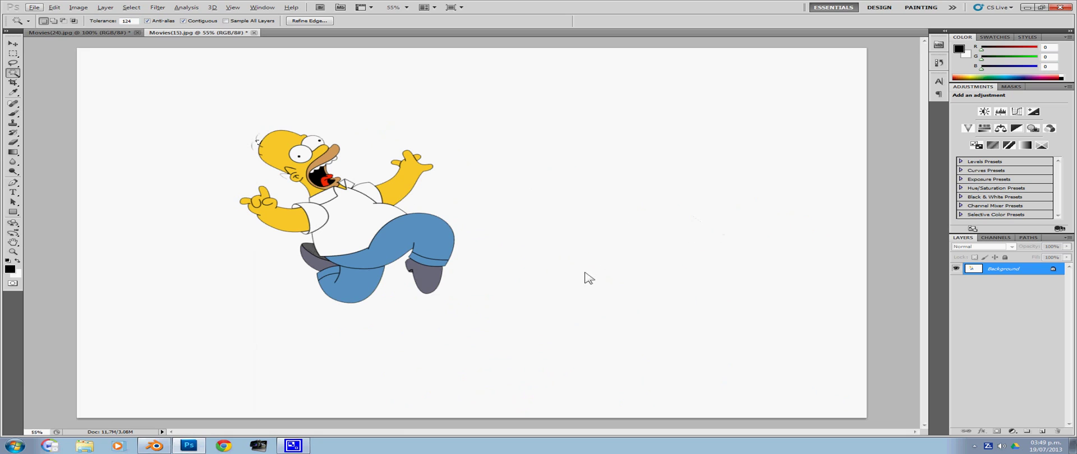
right_click(998, 275)
left_click(1001, 277)
right_click(997, 274)
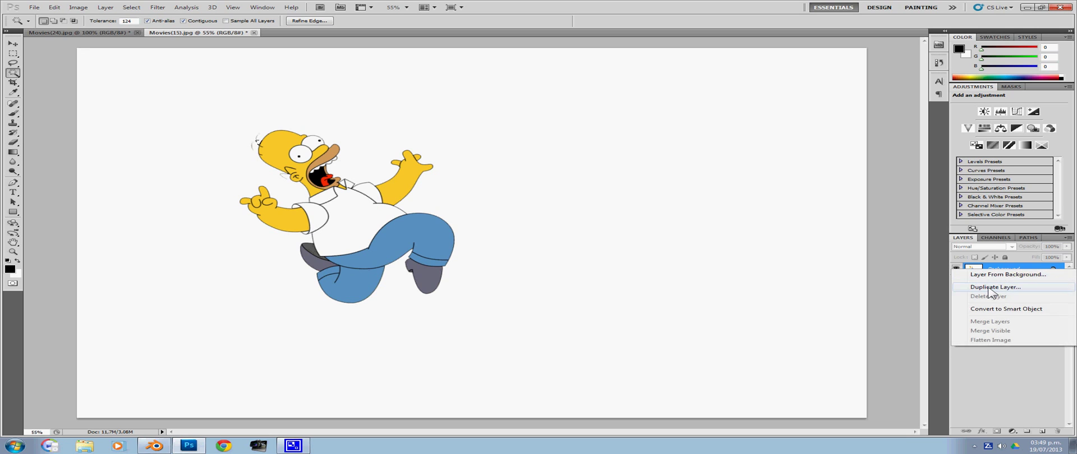
left_click(989, 288)
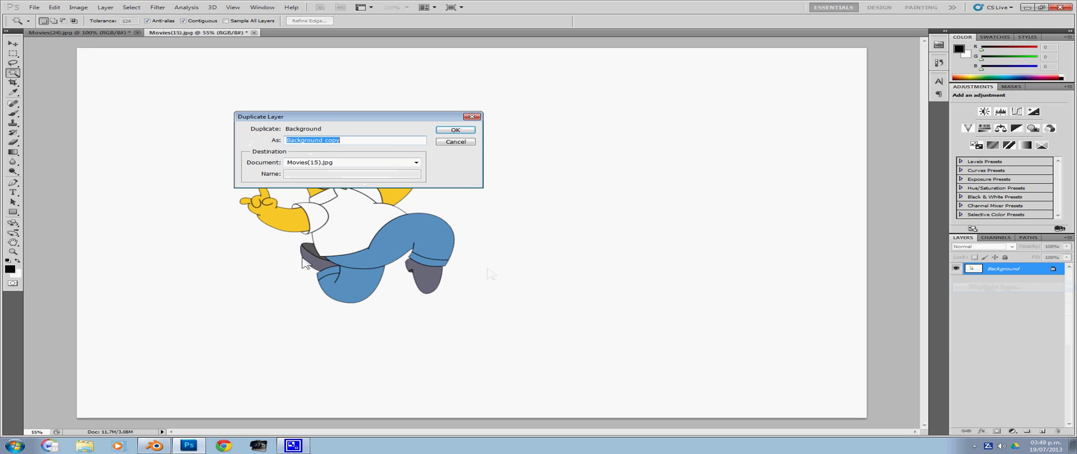
left_click(449, 131)
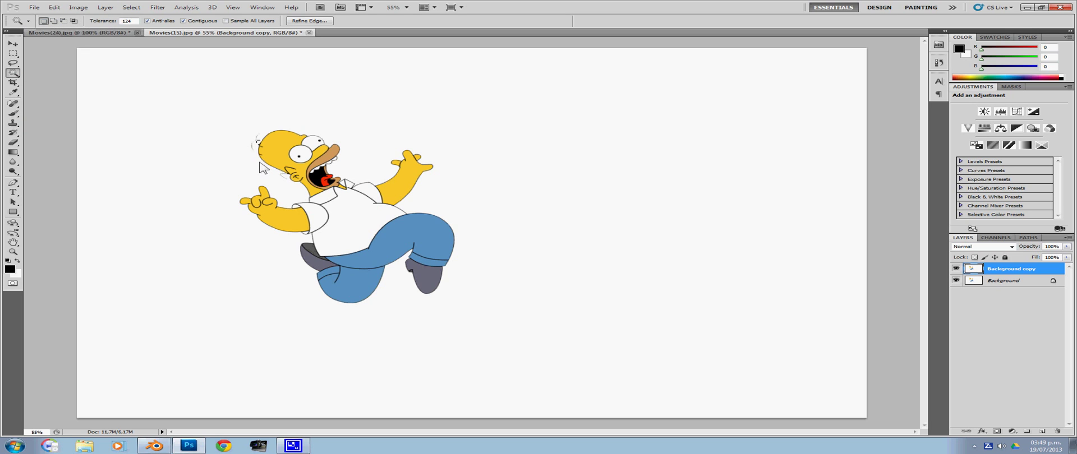
Remove the backdrop from the Background copy layer using a Magic Wand selection at tolerance 92, and hide the Background layer.
left_click_drag(105, 22, 79, 22)
left_click(120, 61)
left_click(155, 92)
left_click(155, 93)
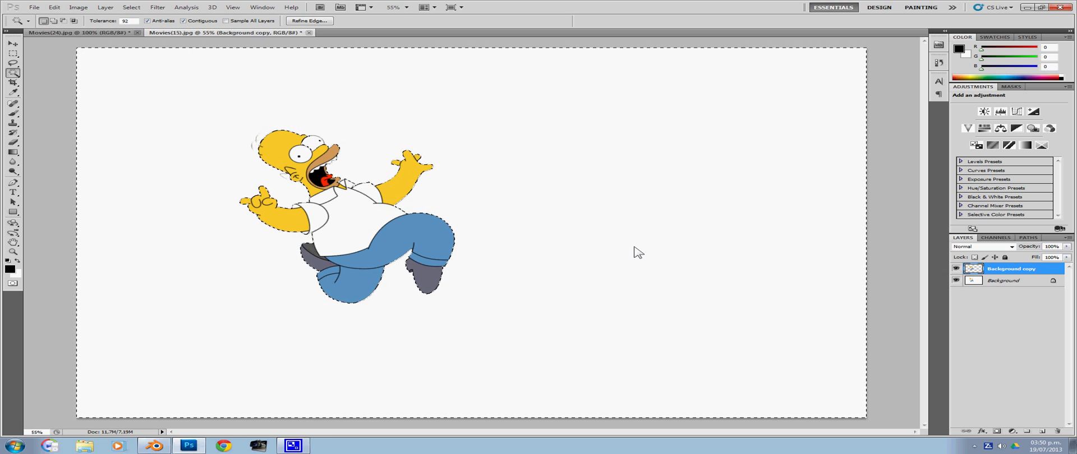
left_click(992, 280)
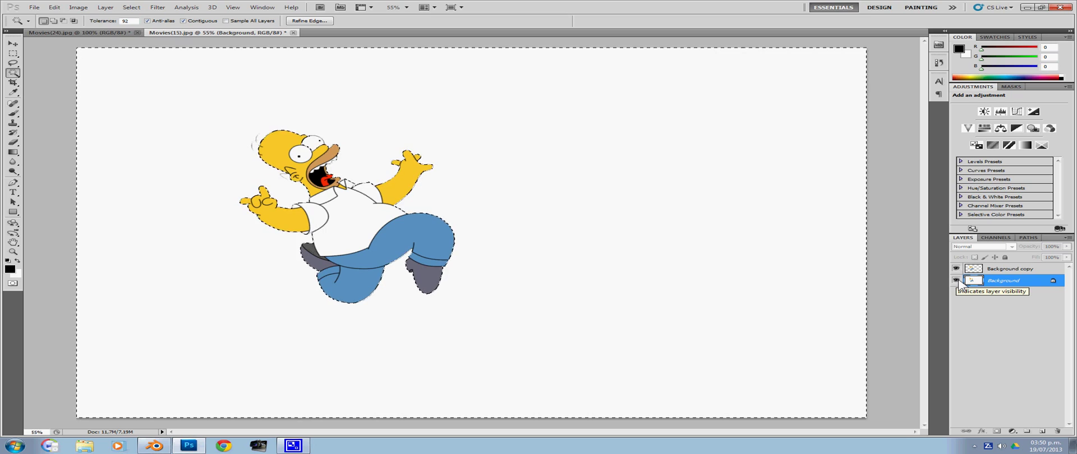
left_click(956, 281)
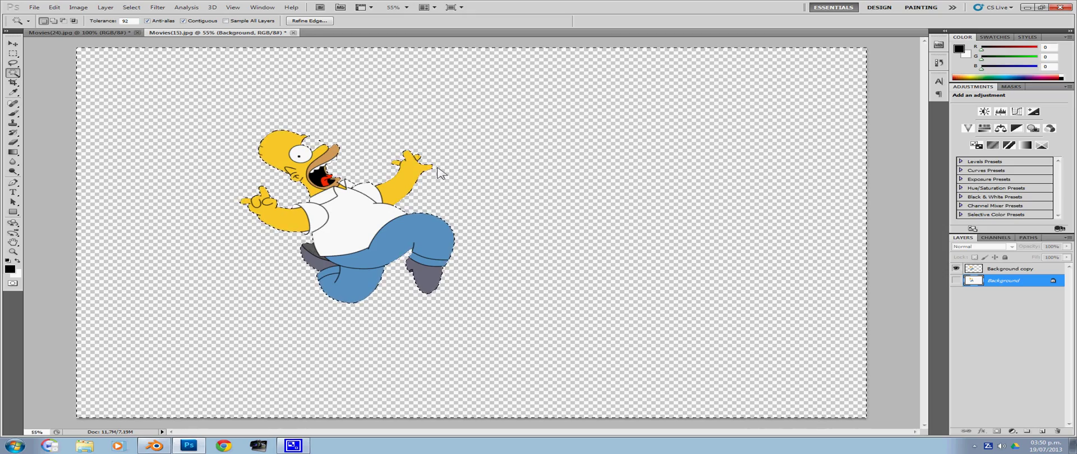
Undo the backdrop removal on Background copy and redo it with a Magic Wand selection at tolerance 34.
key("ctrl+z")
key("ctrl+z")
key("ctrl+z")
key("Delete")
key("ctrl+z")
key("ctrl+z")
key("ctrl+z")
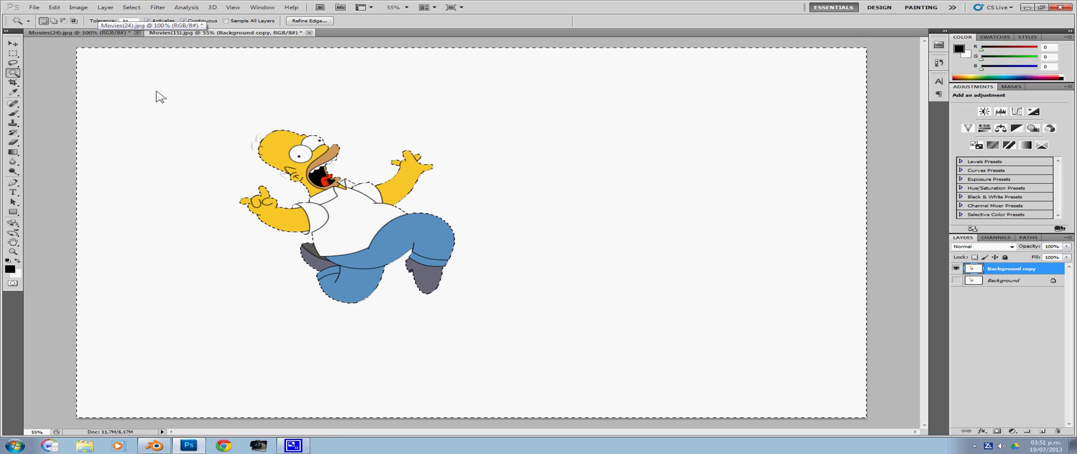
key("Delete")
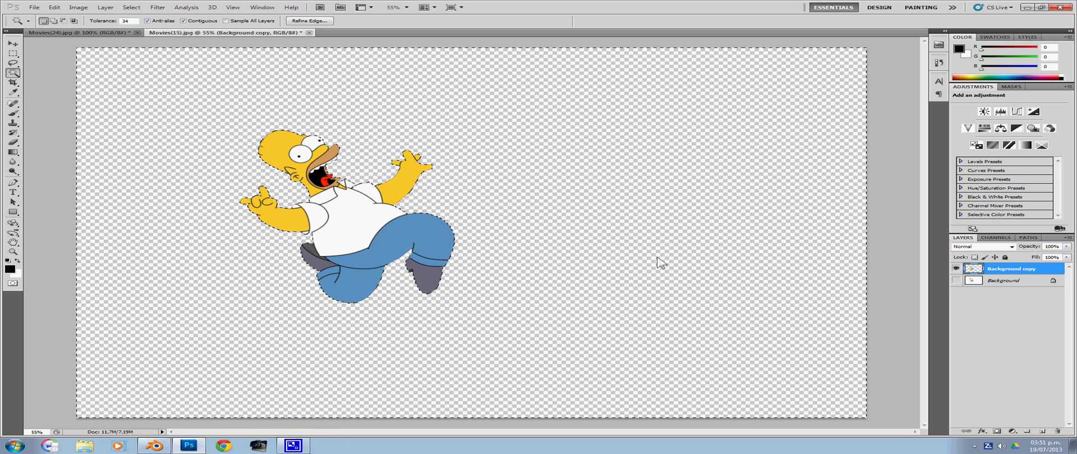
Duplicate the cut-out character's Background copy layer into the Movies(24).jpg document.
right_click(1007, 272)
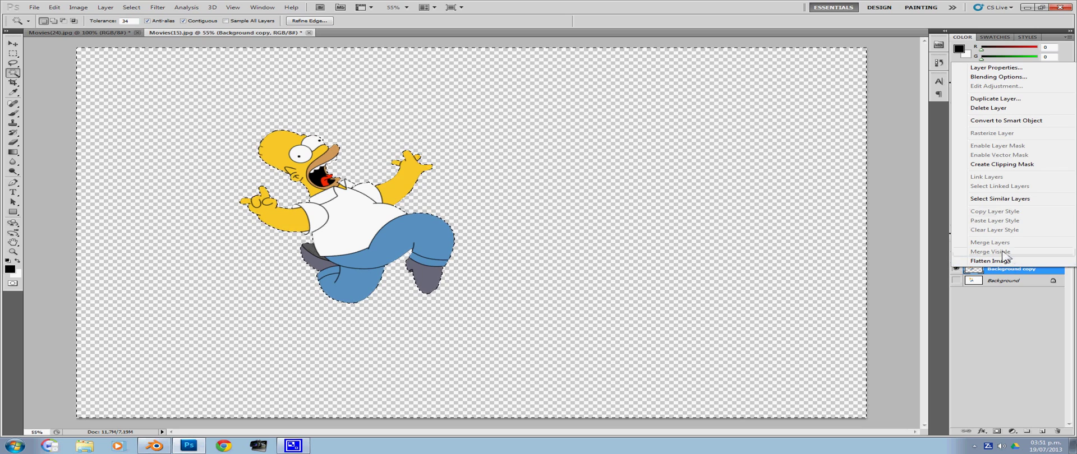
left_click(995, 98)
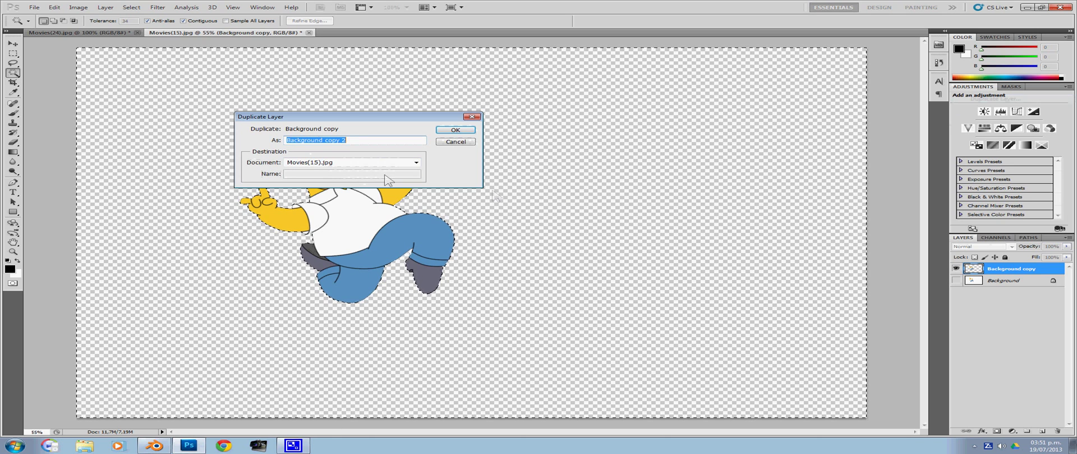
left_click(332, 163)
left_click(329, 170)
left_click(452, 130)
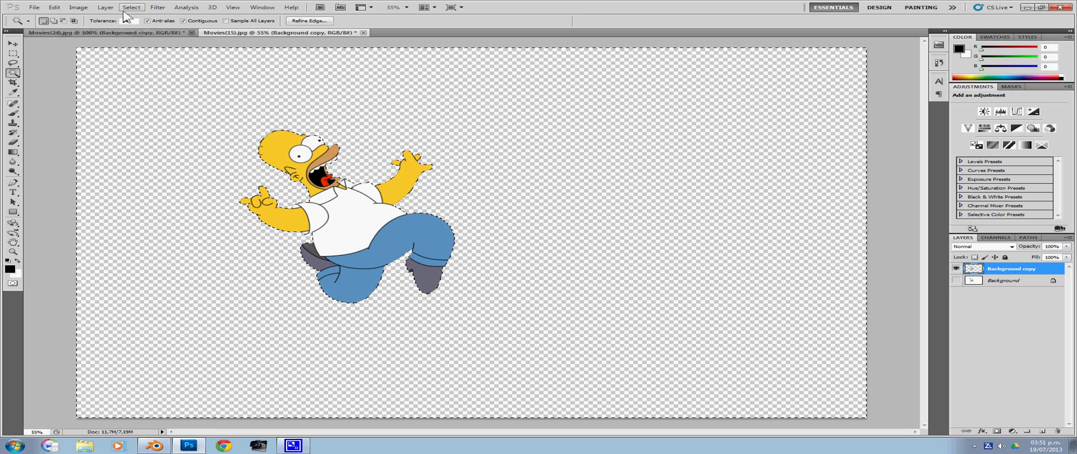
In Movies(24).jpg, move the character up and over to the image's left edge, in front of the leftmost penguin.
left_click(118, 33)
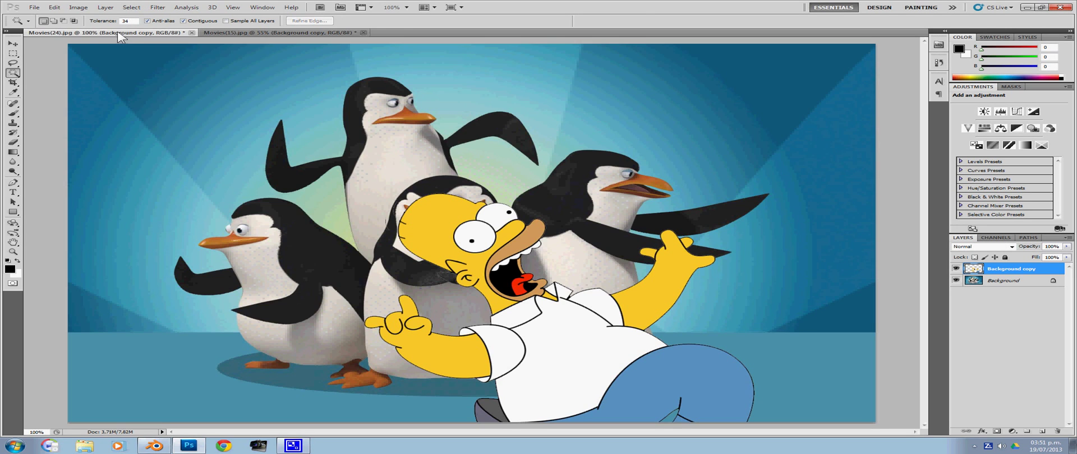
left_click(12, 44)
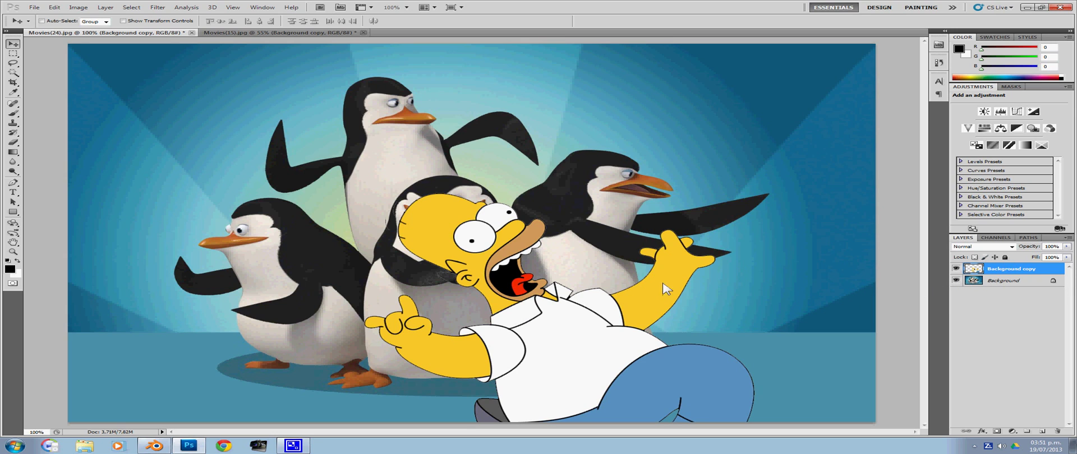
left_click_drag(359, 111, 364, 75)
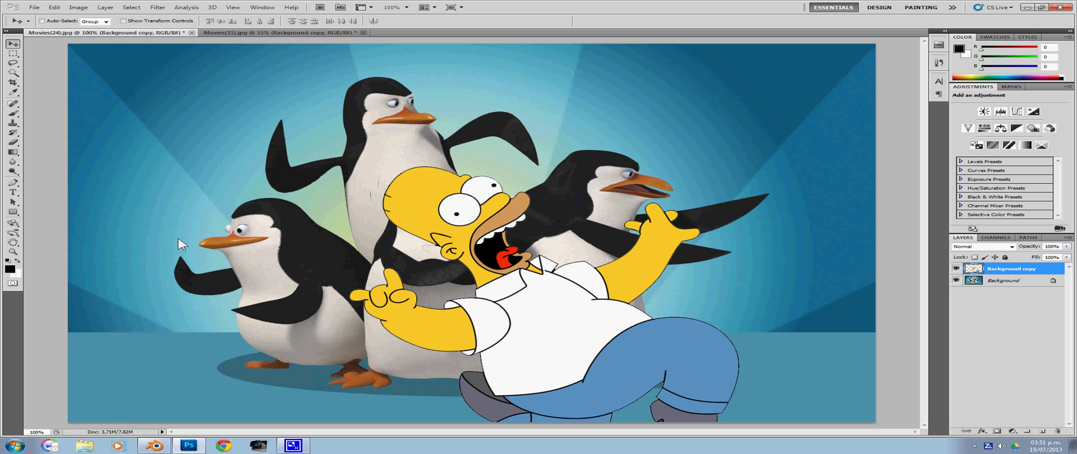
scroll(179, 244, "down", 3)
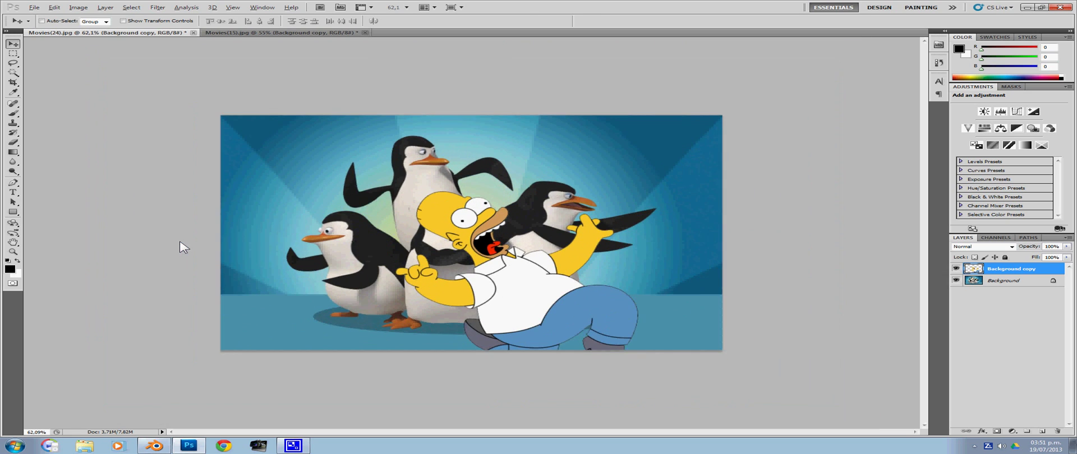
key("alt")
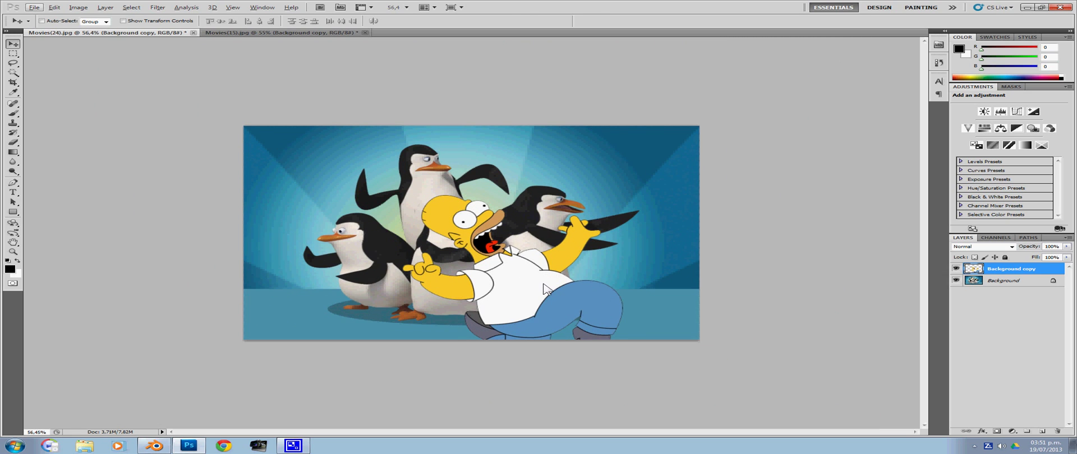
left_click_drag(540, 289, 359, 296)
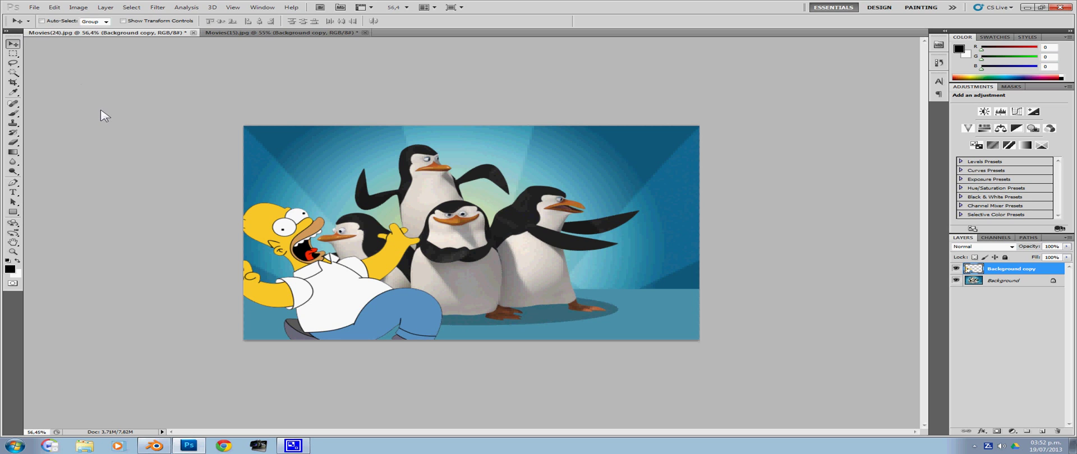
Scale the character to about 81% with its aspect ratio maintained, and move it to the image's right edge beside the penguins.
key("ctrl+t")
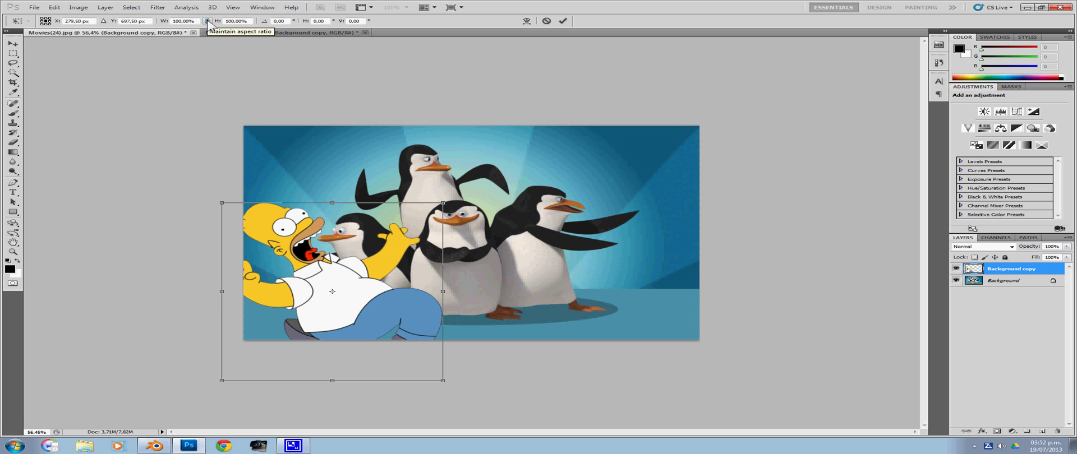
left_click_drag(222, 204, 282, 187)
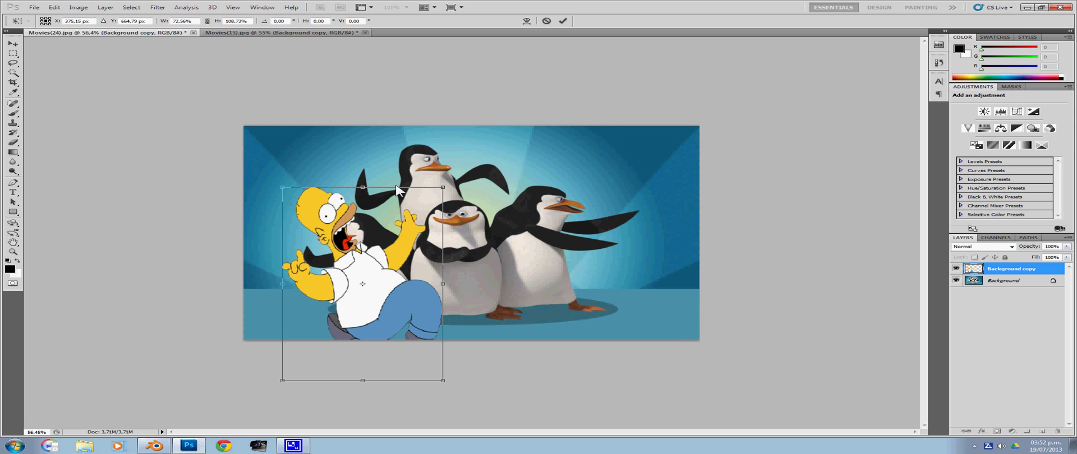
key("ctrl+z")
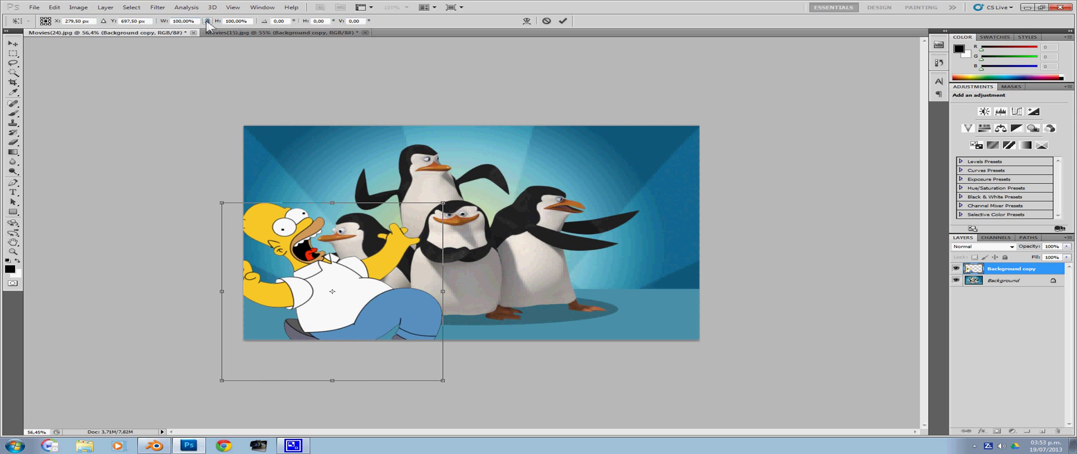
left_click(207, 21)
left_click_drag(443, 206, 349, 202)
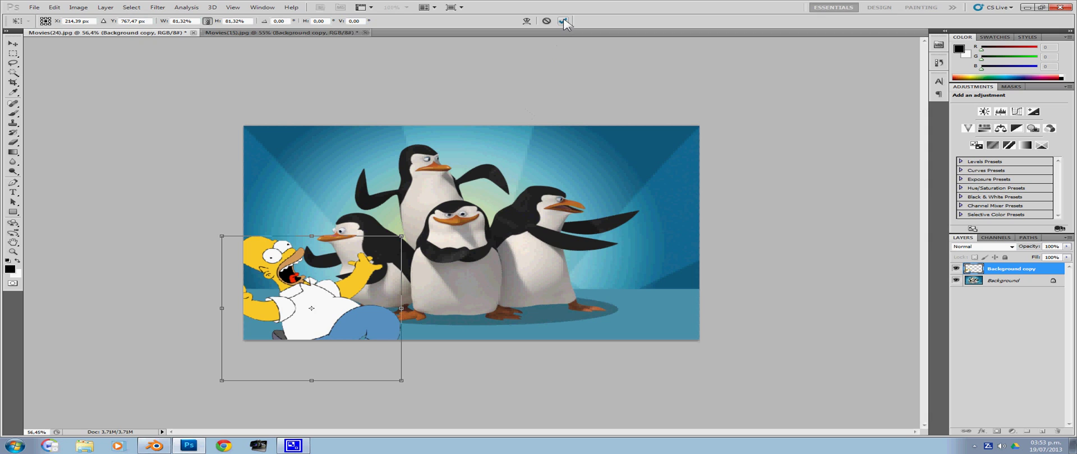
key("Return")
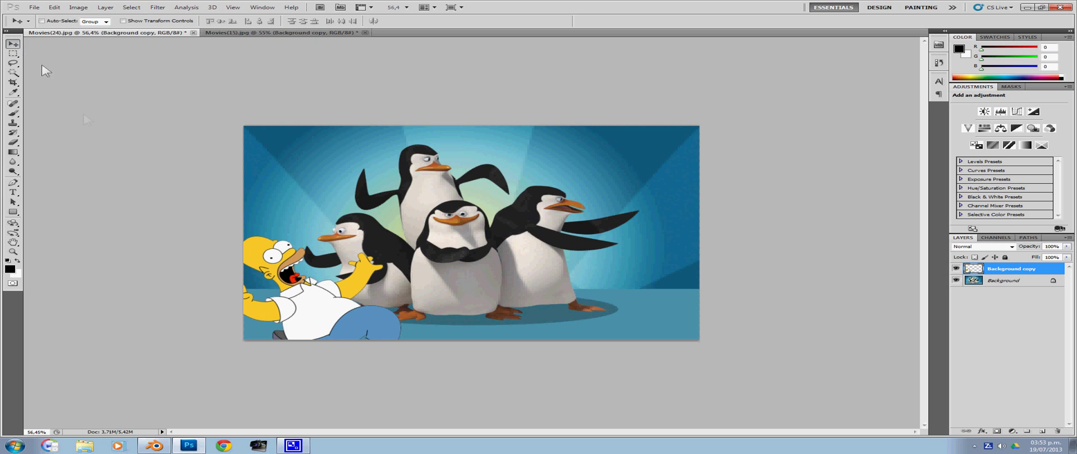
left_click_drag(252, 303, 620, 282)
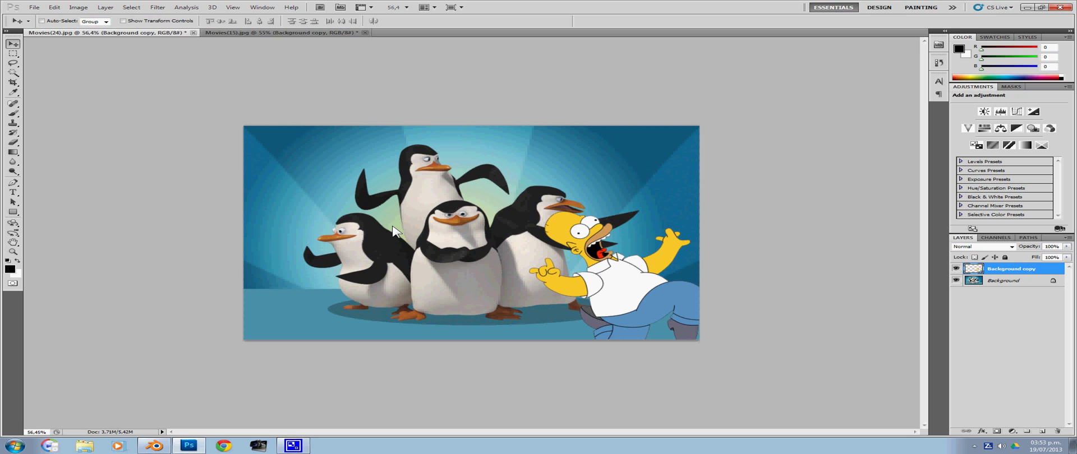
With the Magic Wand at tolerance 34, select the character's trousers, add the shirt to the selection, and subtract the trousers again.
left_click(13, 72)
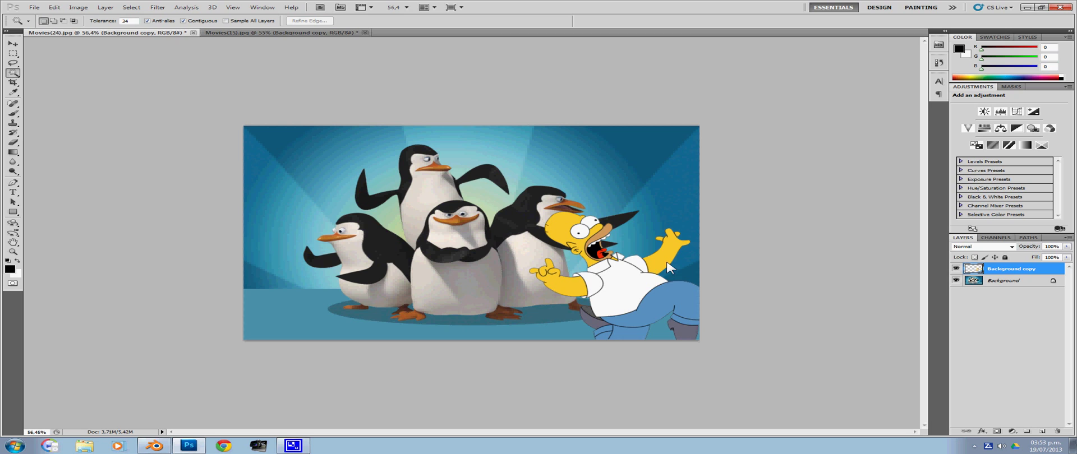
left_click(622, 290)
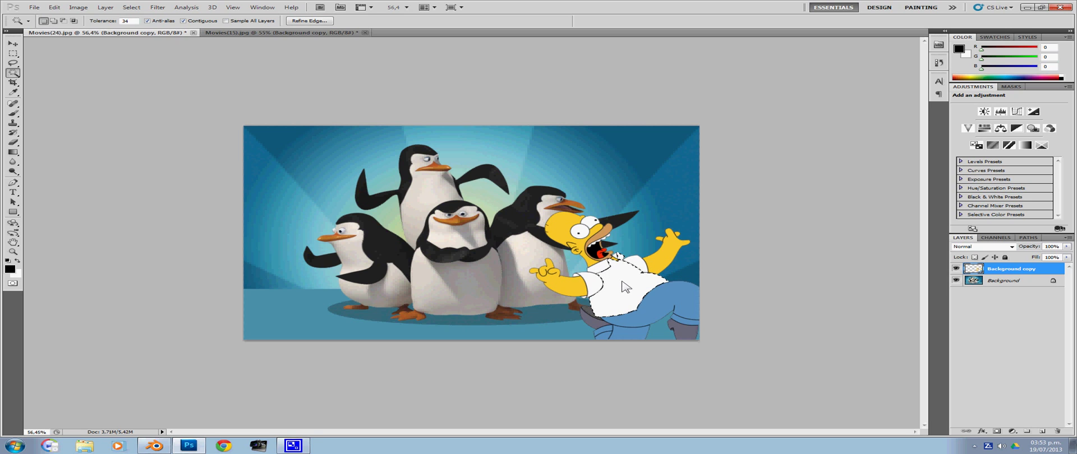
left_click(654, 307)
left_click(53, 20)
left_click(619, 293)
left_click(64, 21)
left_click(656, 298)
Try to intersect the selection with the character's head, and select the white shirt as a new selection.
left_click(73, 21)
left_click(573, 217)
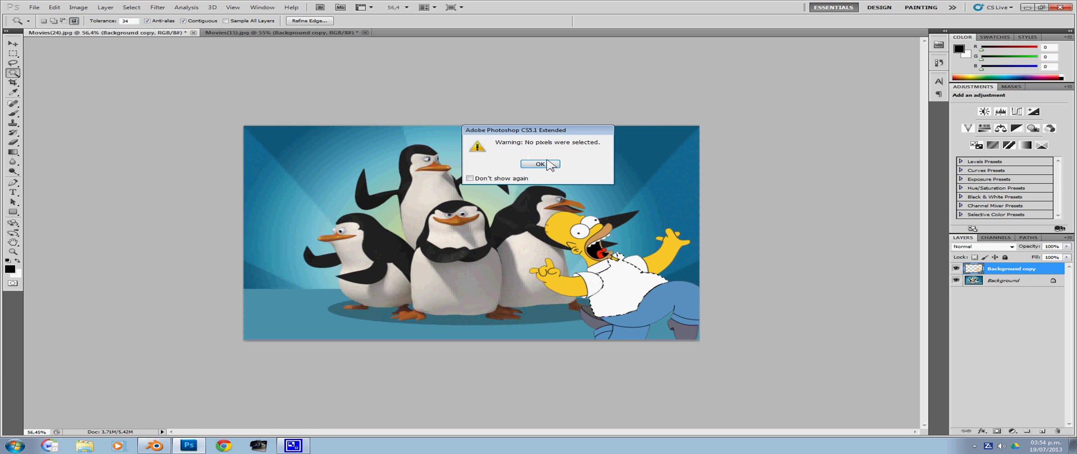
key("Return")
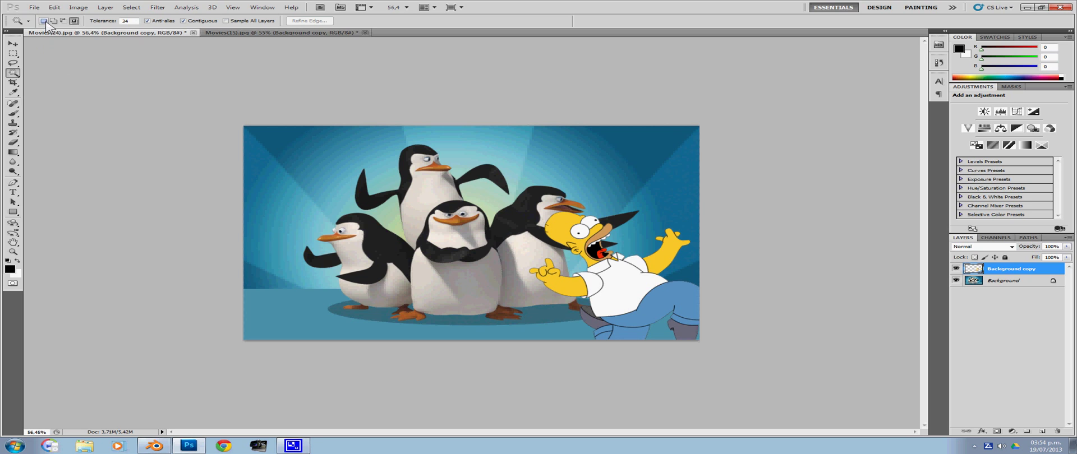
left_click(620, 292)
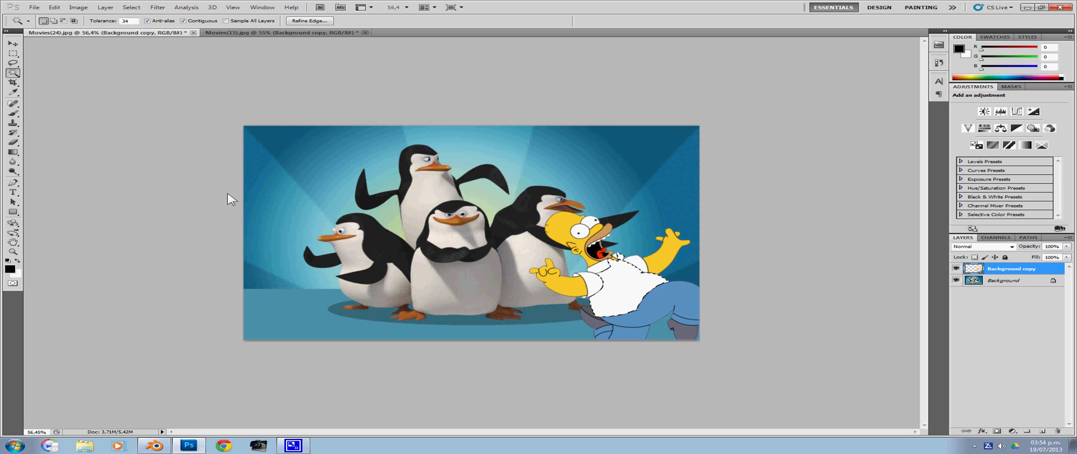
Copy the selected white shirt from the Background copy layer onto its own new layer.
left_click(15, 54)
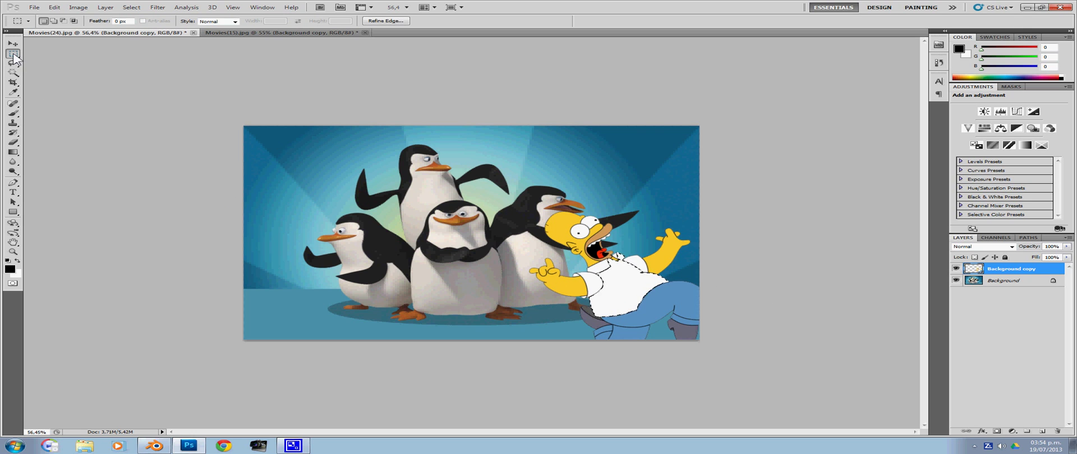
right_click(621, 286)
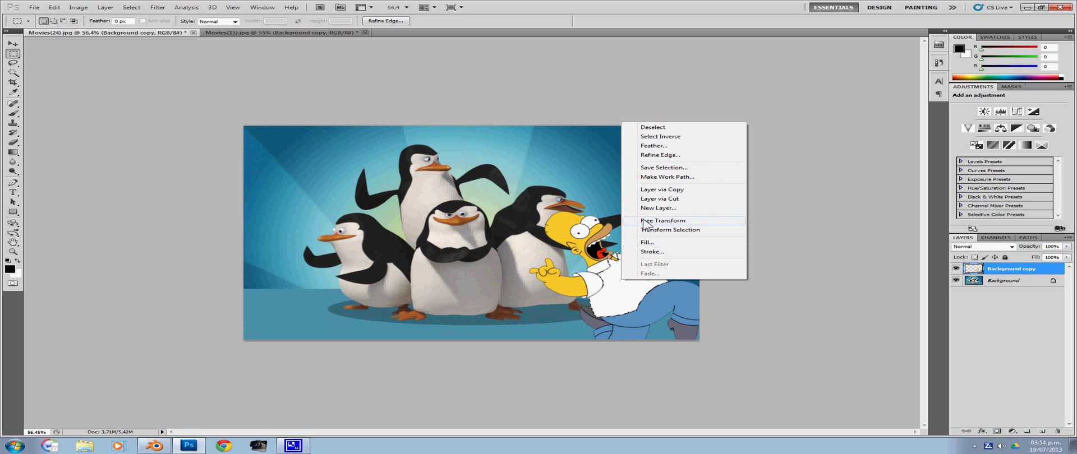
left_click(675, 192)
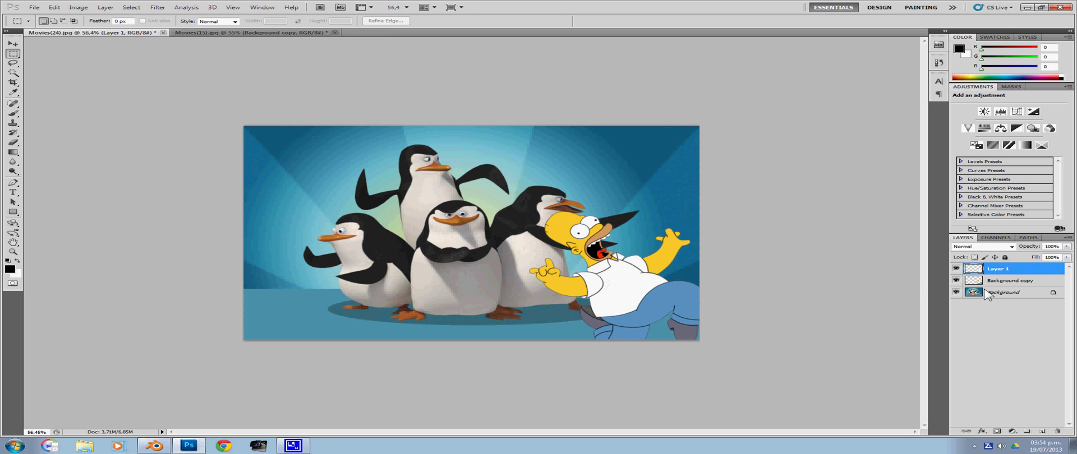
Inspect the shirt layer by hiding the Background copy and Background layers, and restore the visibility of both.
left_click(956, 281)
left_click(956, 292)
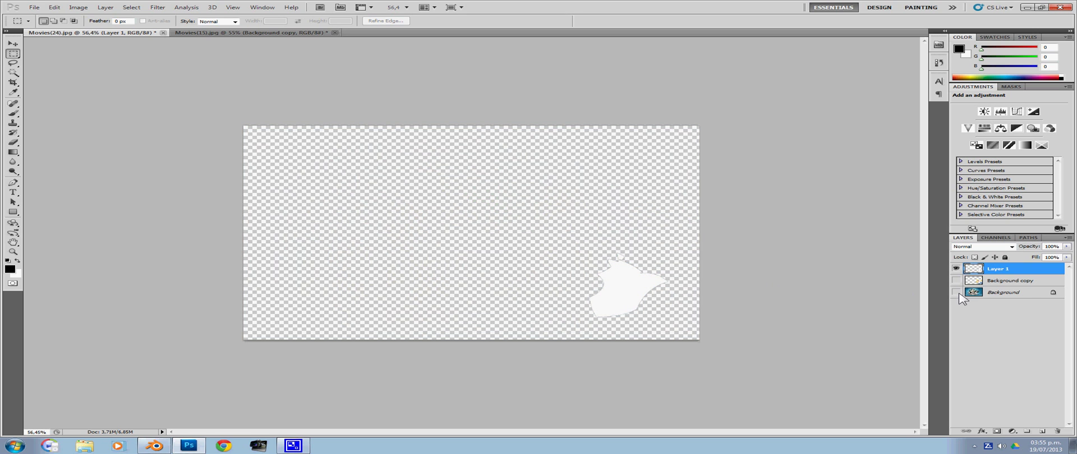
left_click(956, 280)
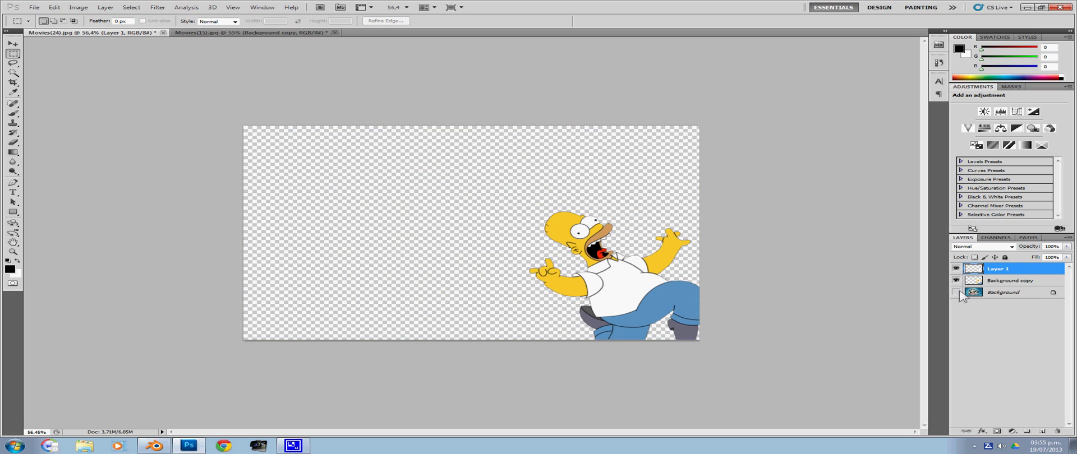
left_click(956, 292)
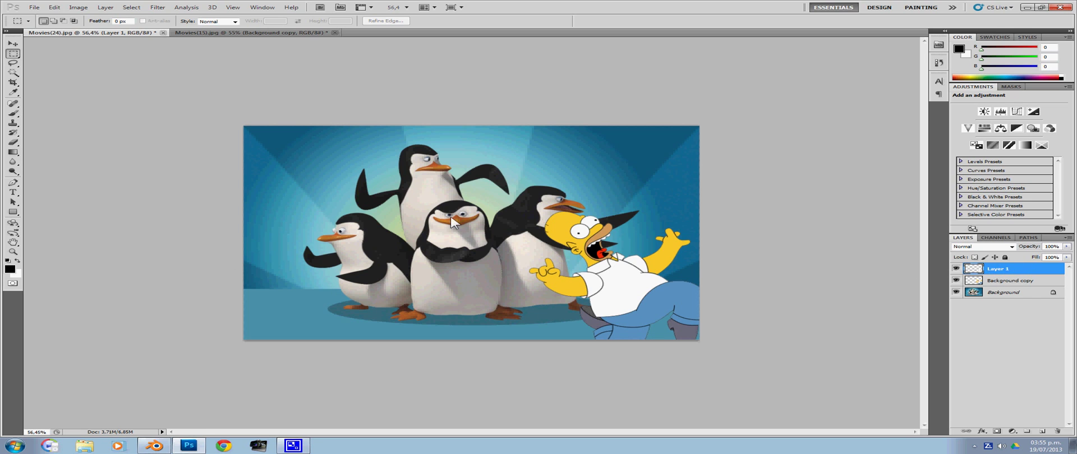
Set the foreground color to pure red (ff0000) and fill the shirt on Layer 1 with the Paint Bucket.
left_click(18, 144)
left_click(15, 153)
left_click(59, 159)
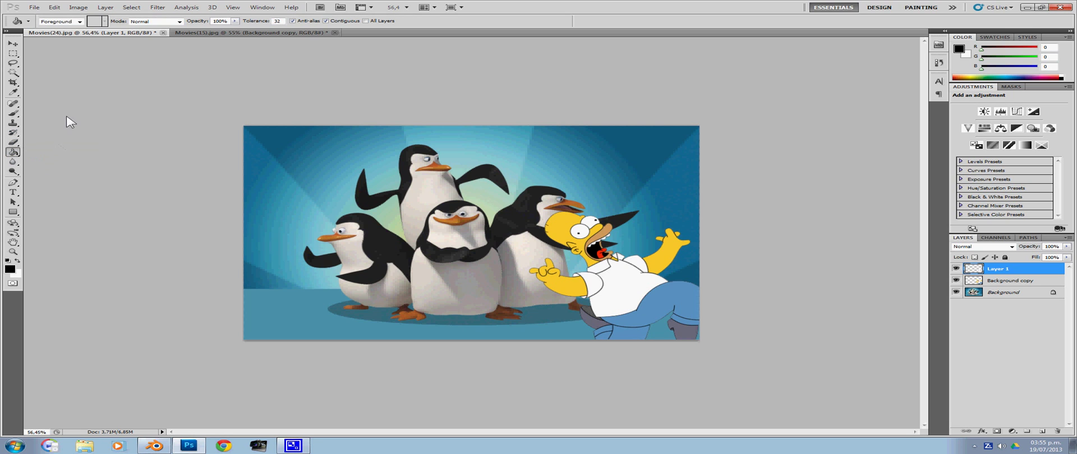
right_click(15, 152)
right_click(14, 143)
right_click(13, 133)
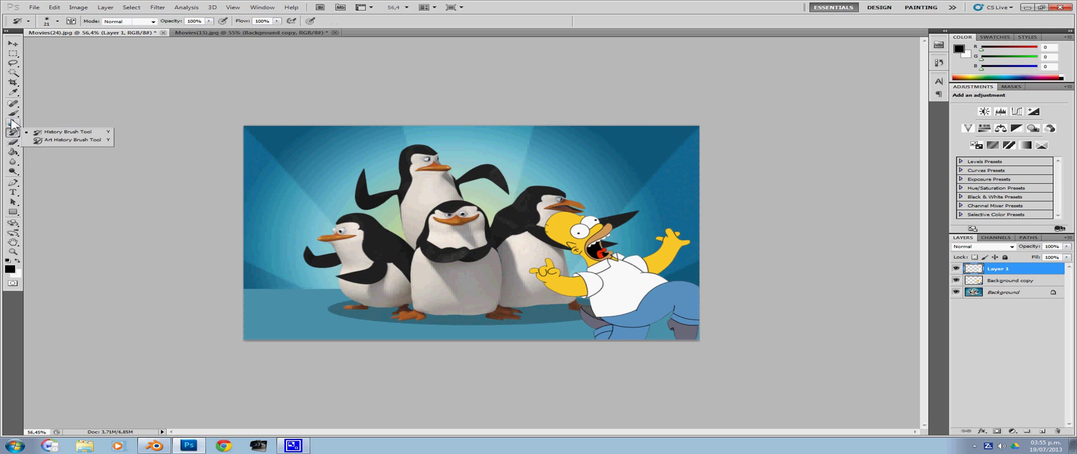
left_click(14, 153)
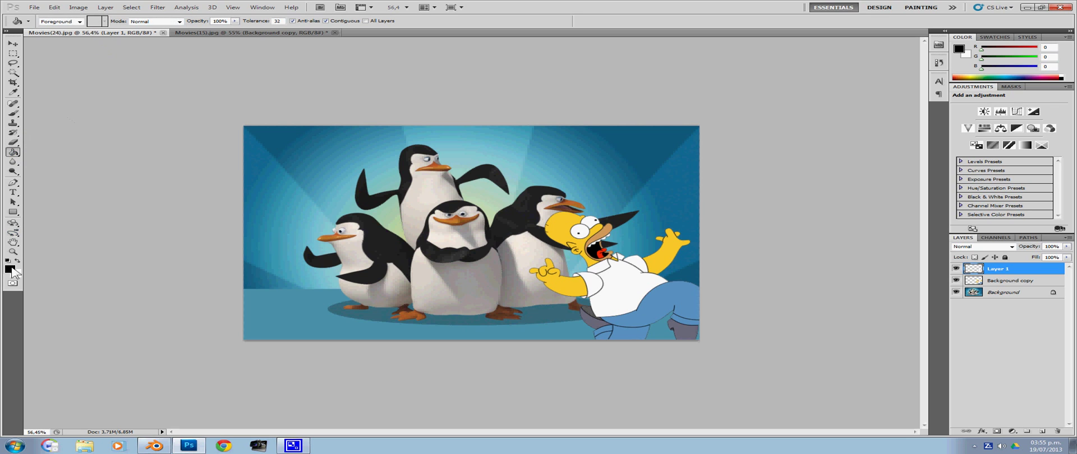
left_click(10, 271)
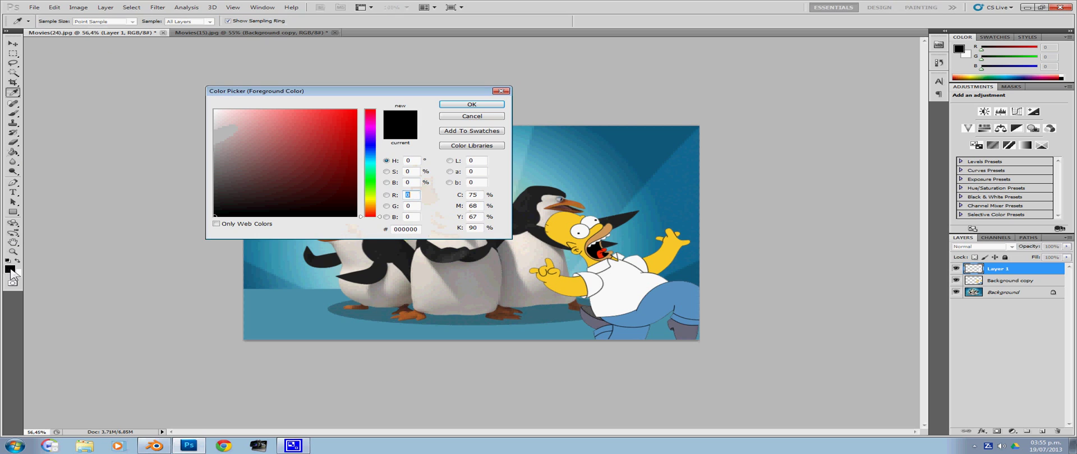
left_click_drag(325, 124, 356, 109)
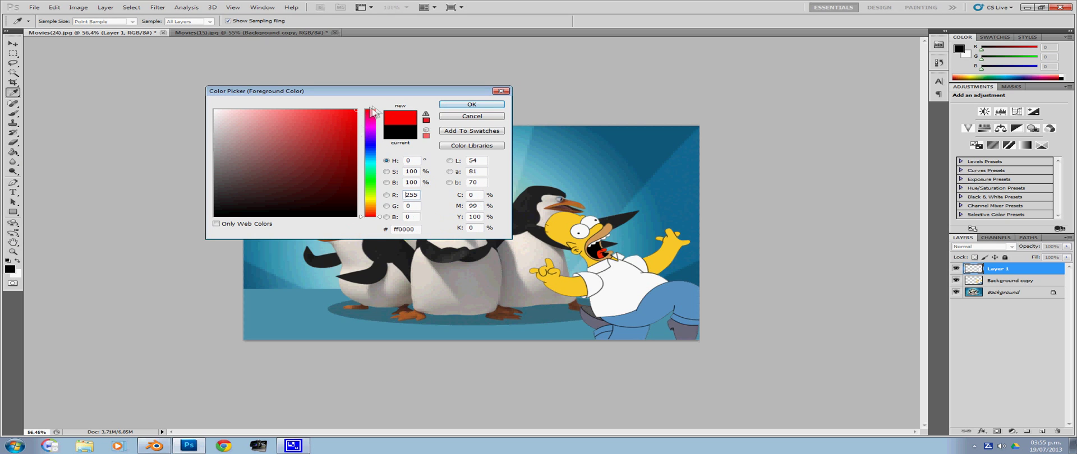
left_click(470, 105)
left_click(620, 281)
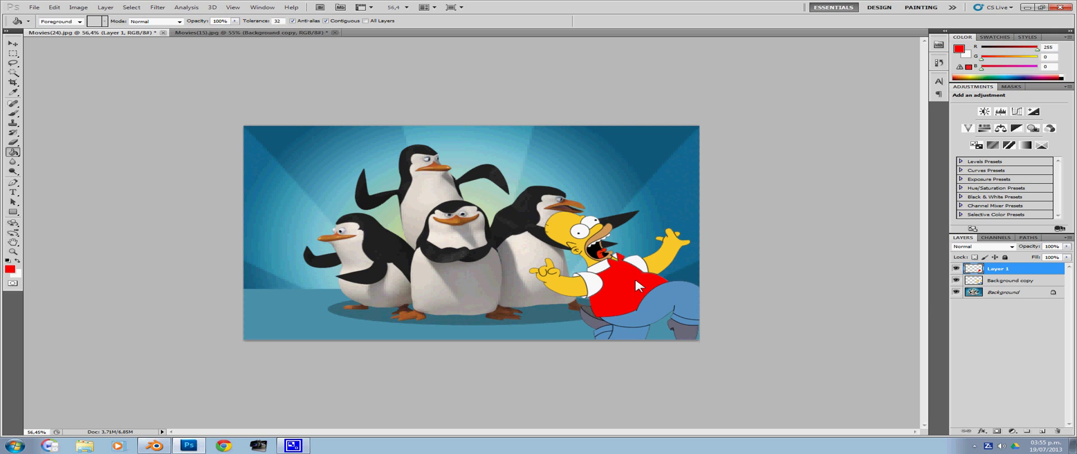
Compare the image with the red shirt layer hidden, shown and isolated, leaving all layers visible.
left_click(956, 269)
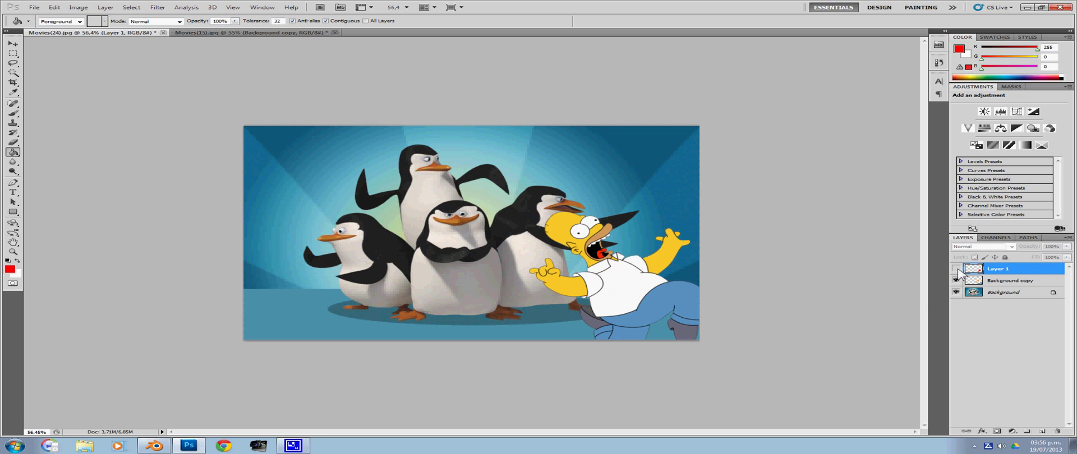
left_click(956, 269)
left_click(956, 280)
left_click(955, 292)
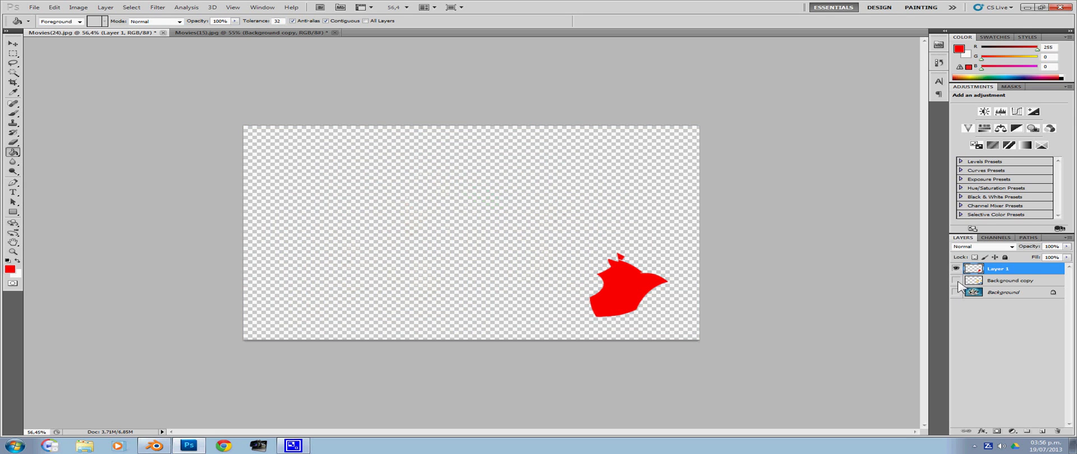
left_click(956, 281)
left_click(955, 293)
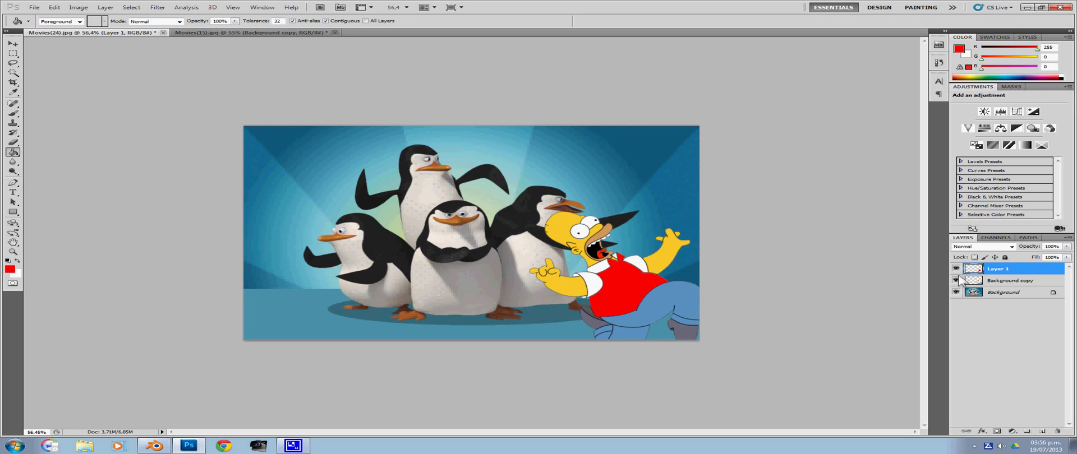
left_click(956, 269)
left_click(956, 269)
left_click(957, 270)
left_click(957, 270)
Move Layer 1 below the Background copy layer in the stacking order.
left_click_drag(998, 271, 1002, 288)
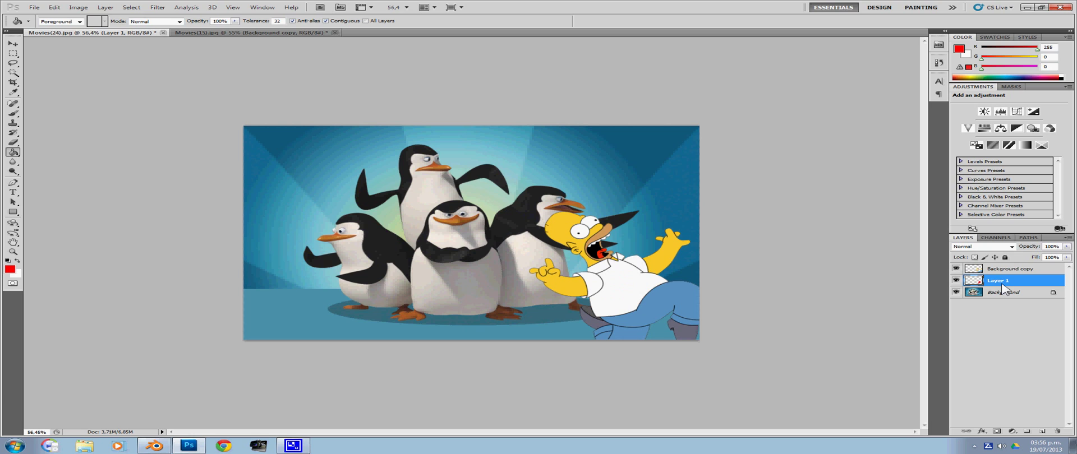
left_click(957, 281)
Move the character on the Background copy layer slightly right and down, and stack Layer 1 above it.
left_click(1004, 269)
left_click(13, 44)
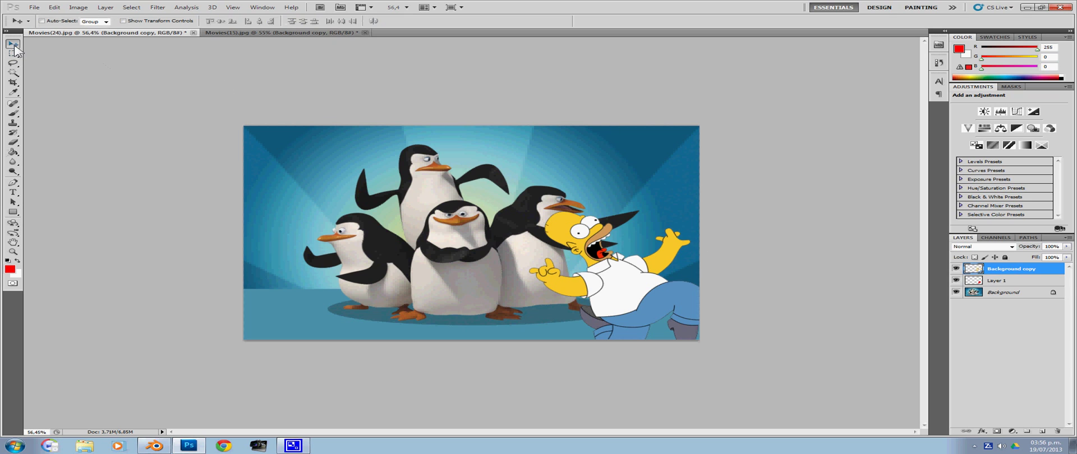
mouse_move(626, 286)
left_mouse_down()
mouse_move(480, 291)
mouse_move(640, 290)
left_mouse_up()
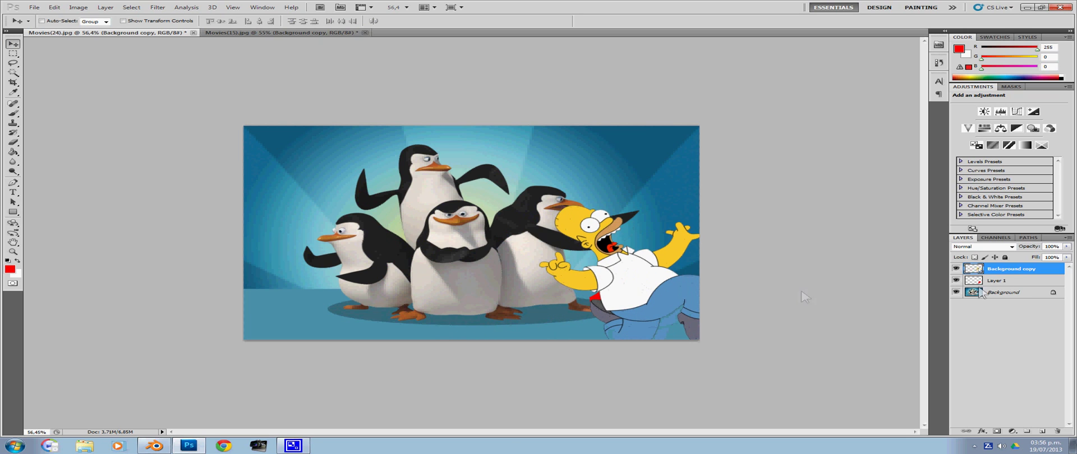
left_click_drag(1013, 284, 1007, 268)
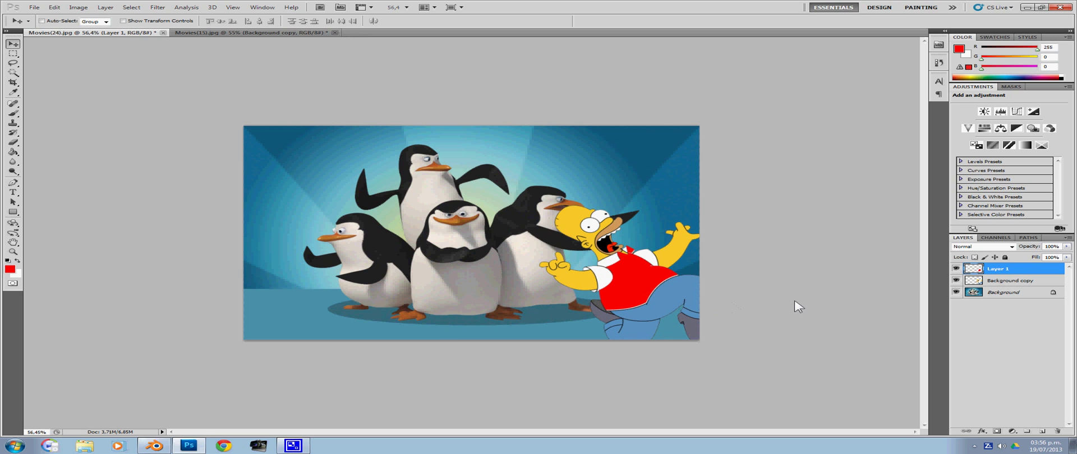
Save the composition to the Desktop as HOMER in Photoshop (PSD) format with its layers.
left_click(35, 7)
left_click(62, 136)
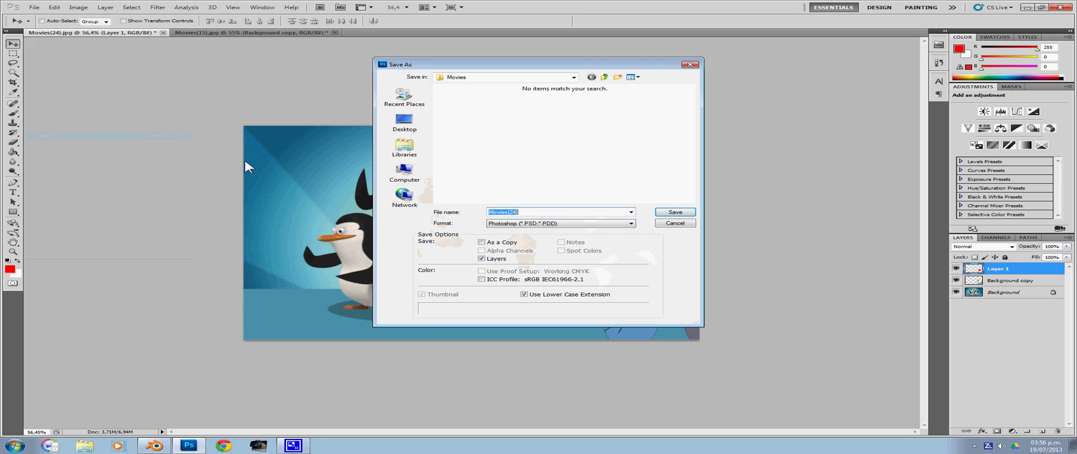
left_click(404, 121)
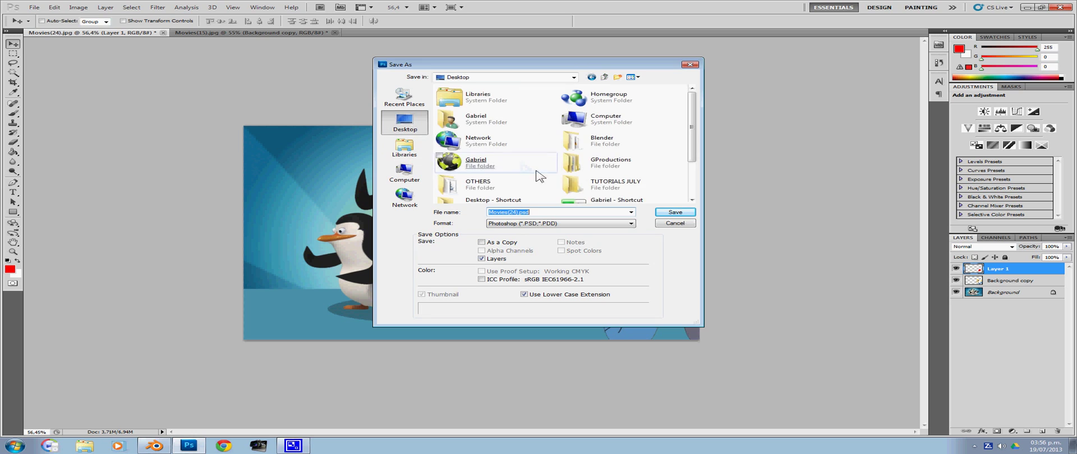
type("HOMER")
left_click(520, 224)
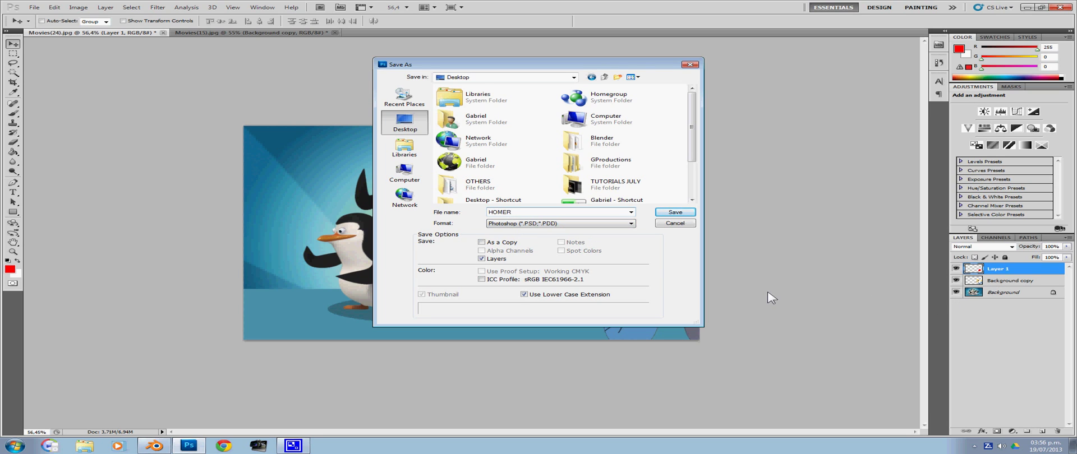
left_click(672, 213)
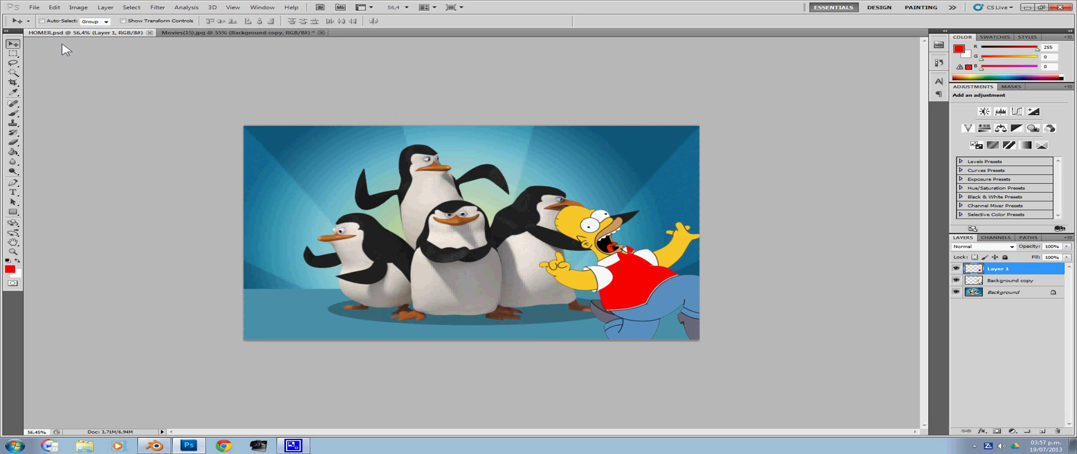
Save a JPEG copy as HOMER.jpg on the Desktop with maximum quality 12 and progressive format.
left_click(35, 7)
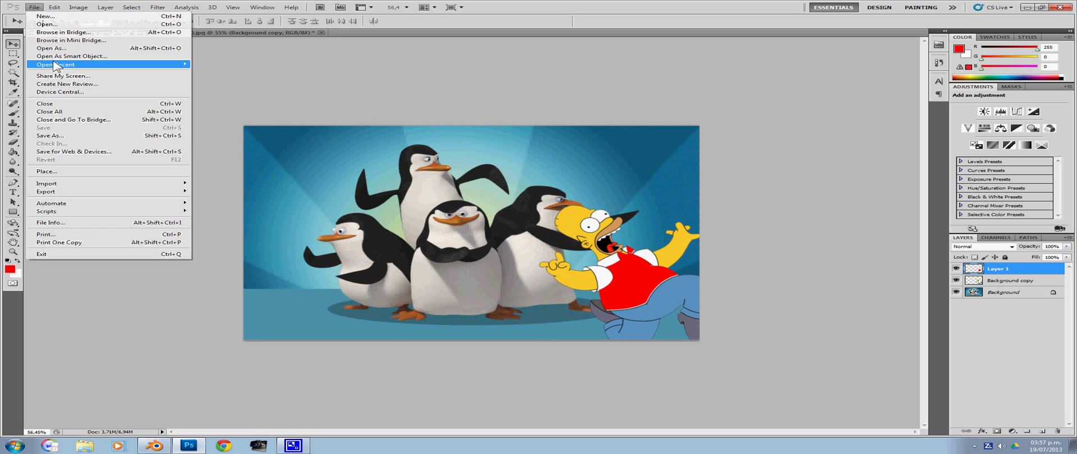
left_click(76, 136)
left_click(547, 223)
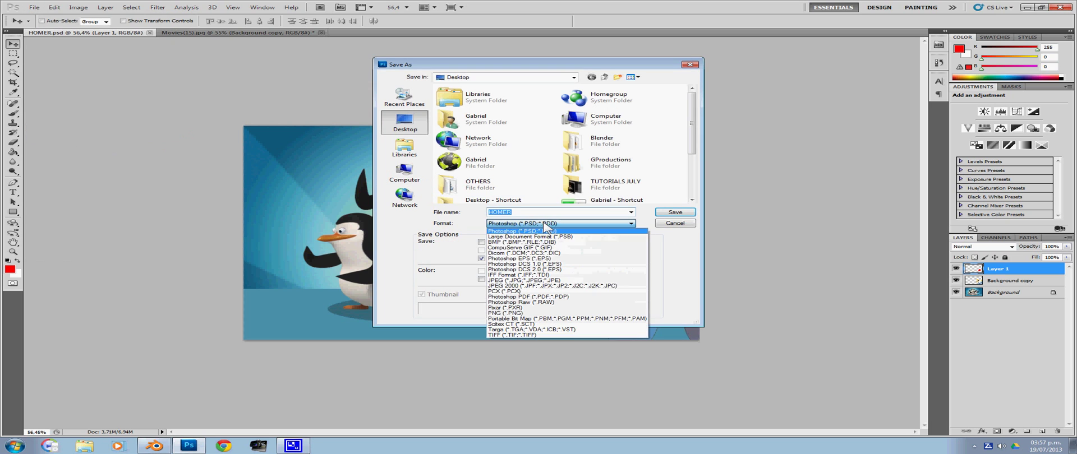
left_click(536, 280)
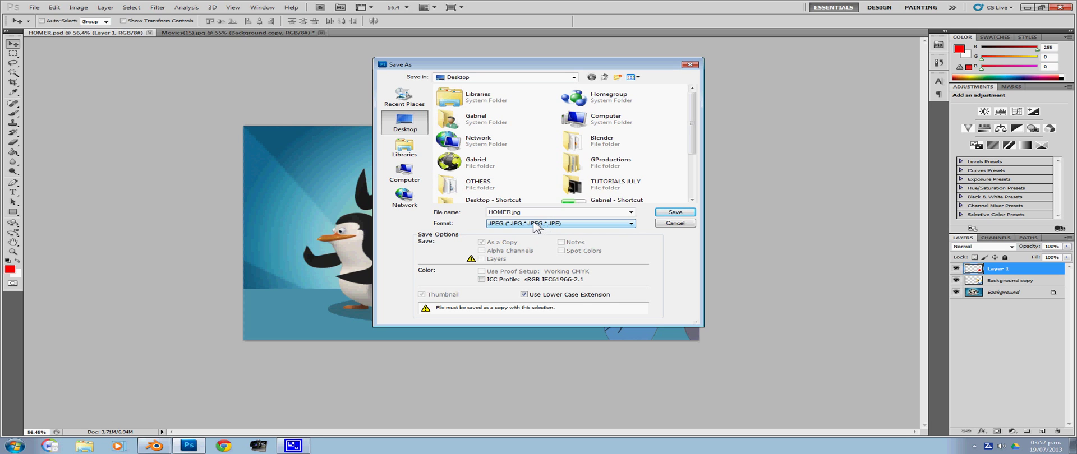
left_click(667, 214)
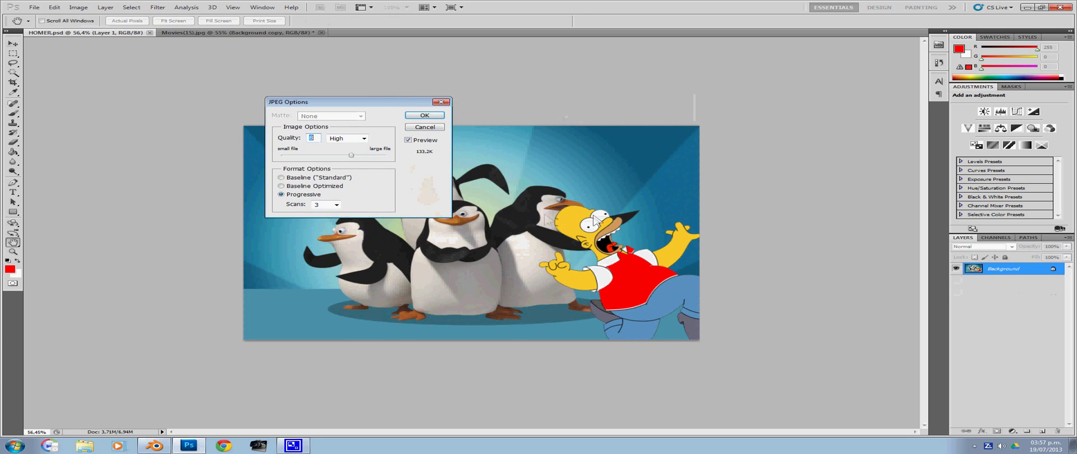
left_click_drag(351, 155, 394, 157)
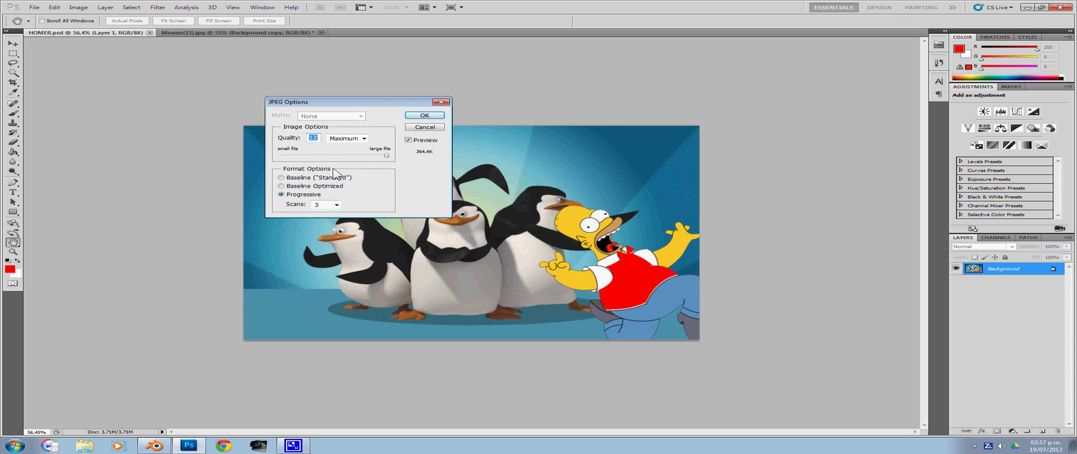
mouse_move(386, 156)
left_mouse_down()
mouse_move(370, 156)
mouse_move(396, 157)
left_mouse_up()
left_click(424, 115)
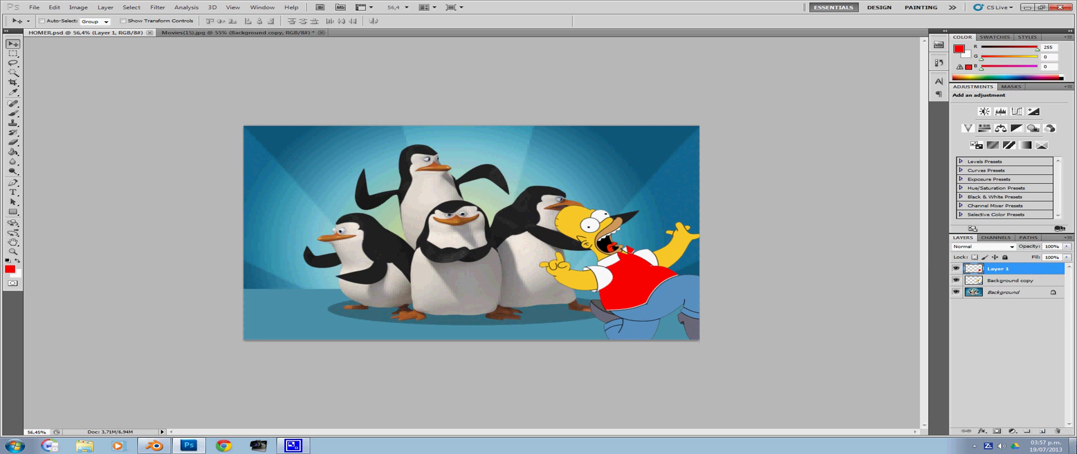
Preview the exported HOMER JPEG from the desktop in Windows Photo Viewer, close it, and return to Photoshop.
left_click(1072, 446)
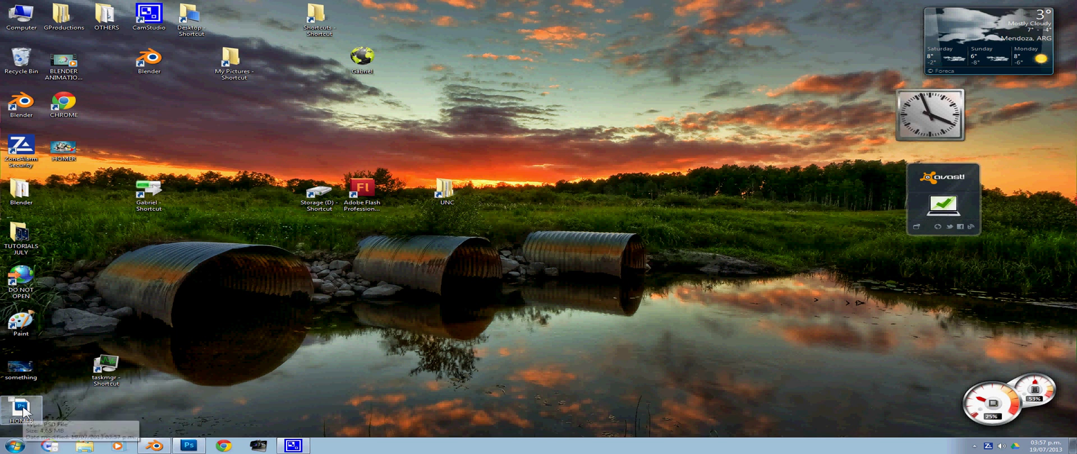
double_click(63, 148)
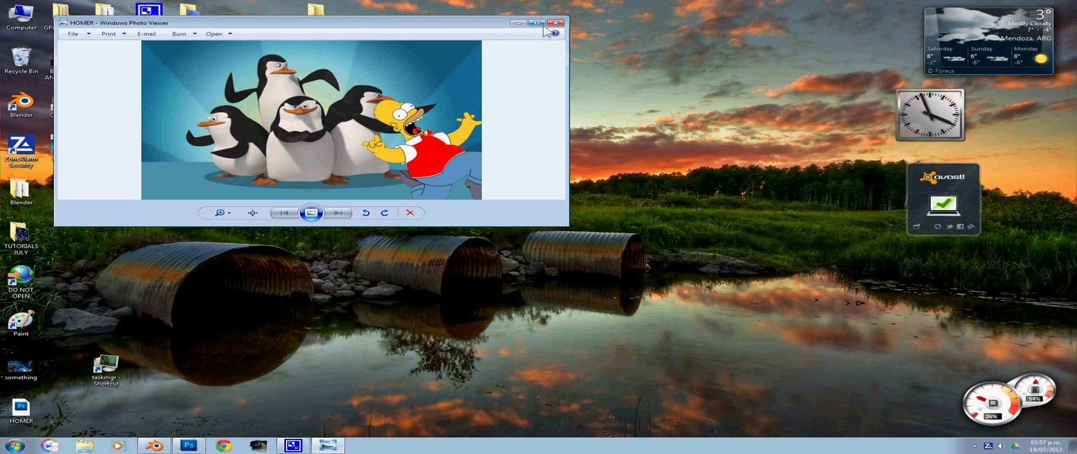
left_click(555, 23)
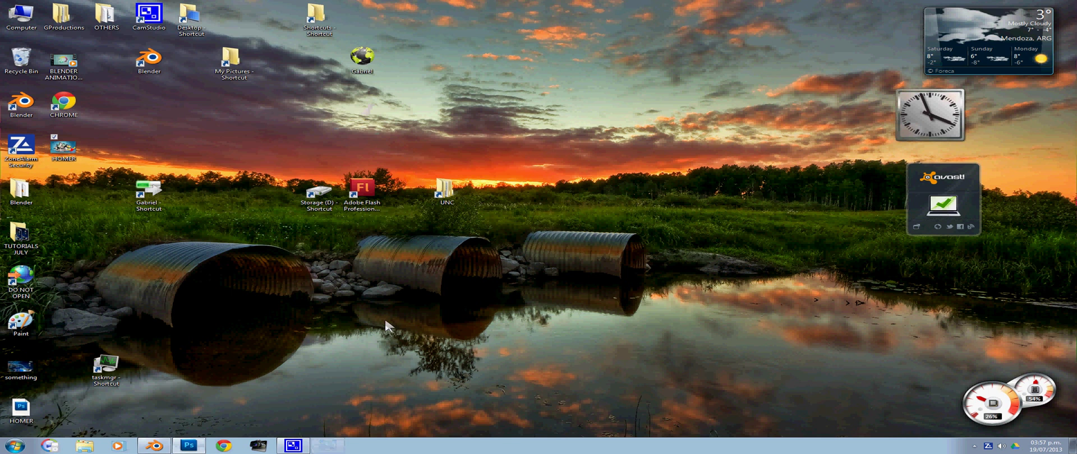
left_click(189, 446)
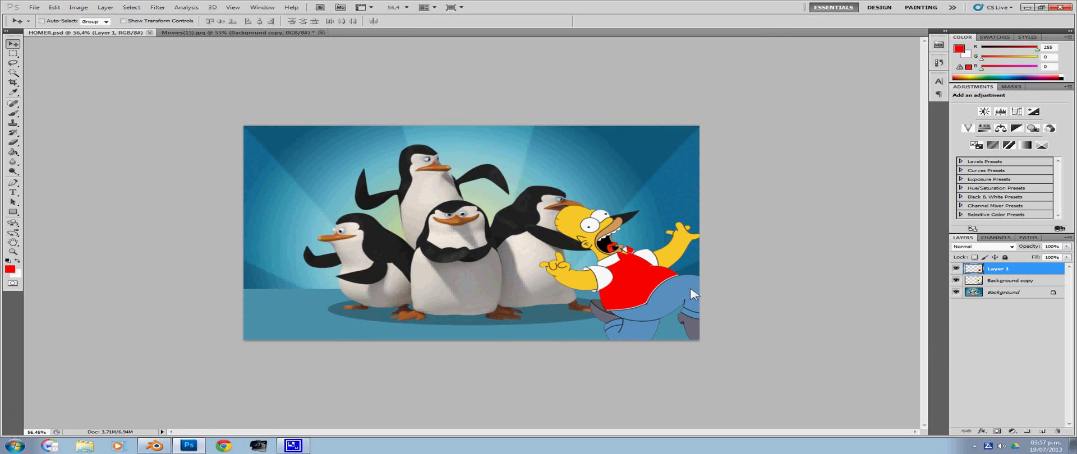